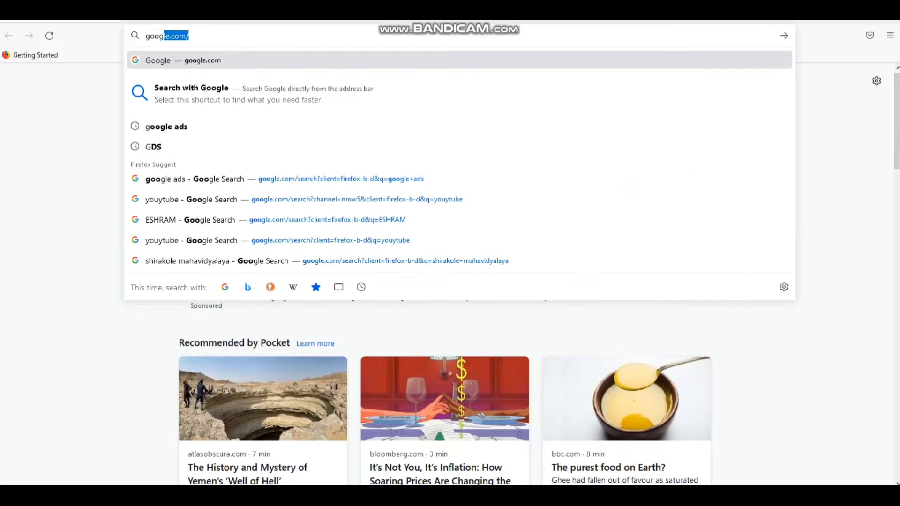
- Load google.com in the Firefox address bar
text(.com)
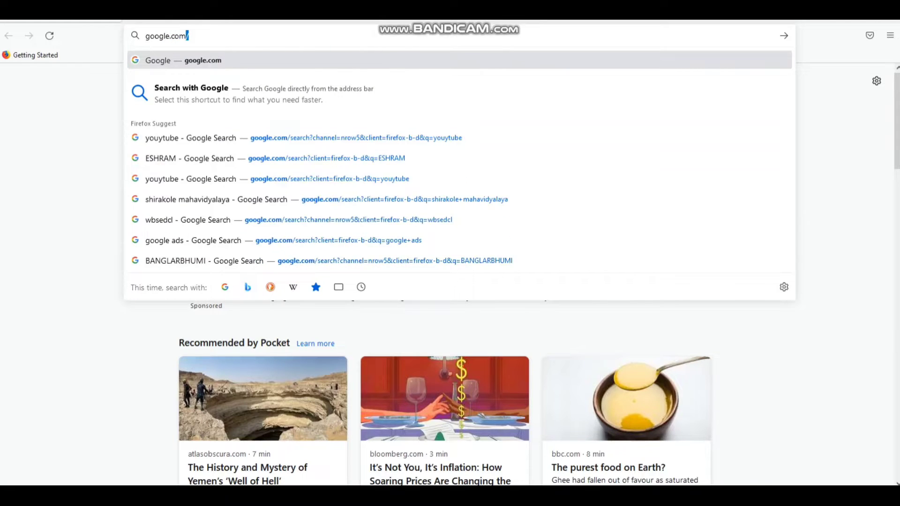
key(Return)
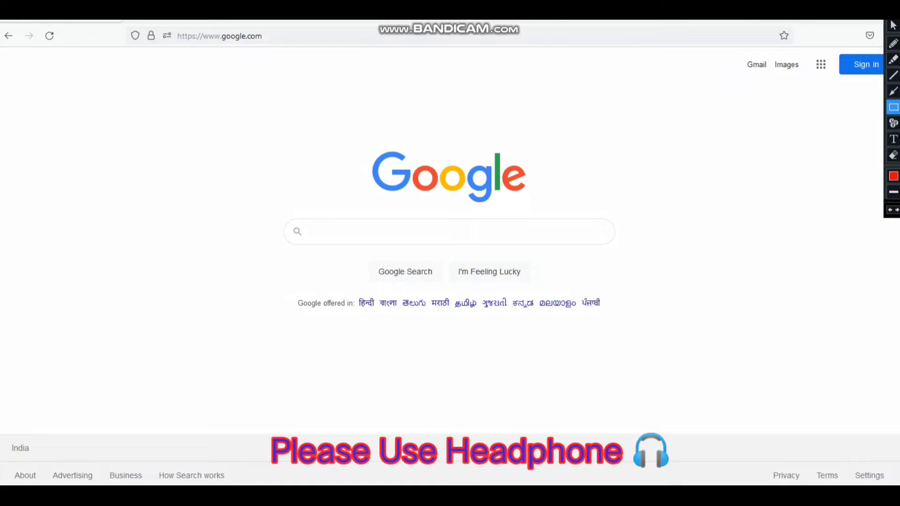
- Follow the Gmail link at the top right of the Google home page
drag(732, 47, 772, 88)
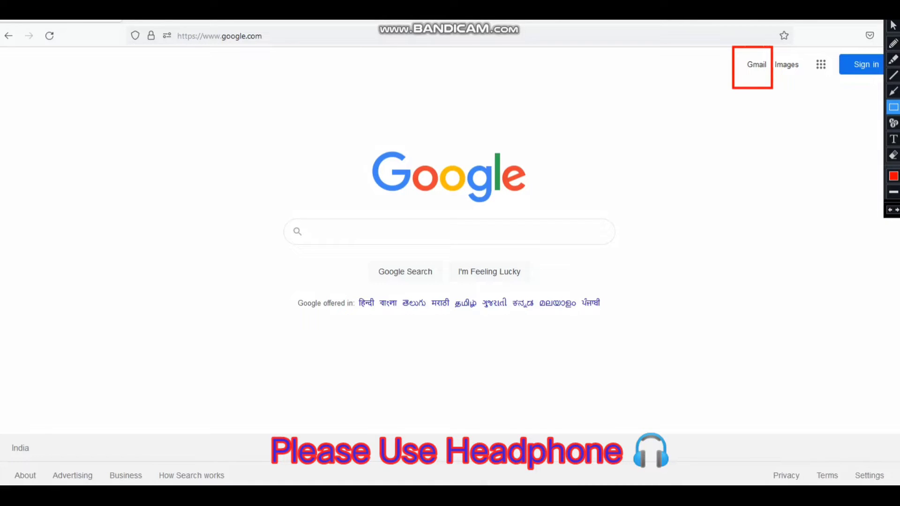
drag(834, 43, 884, 94)
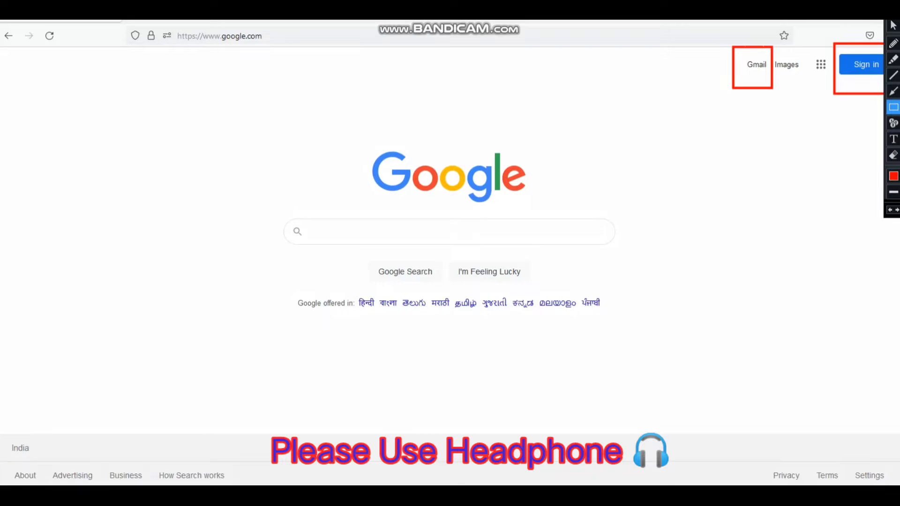
click(893, 25)
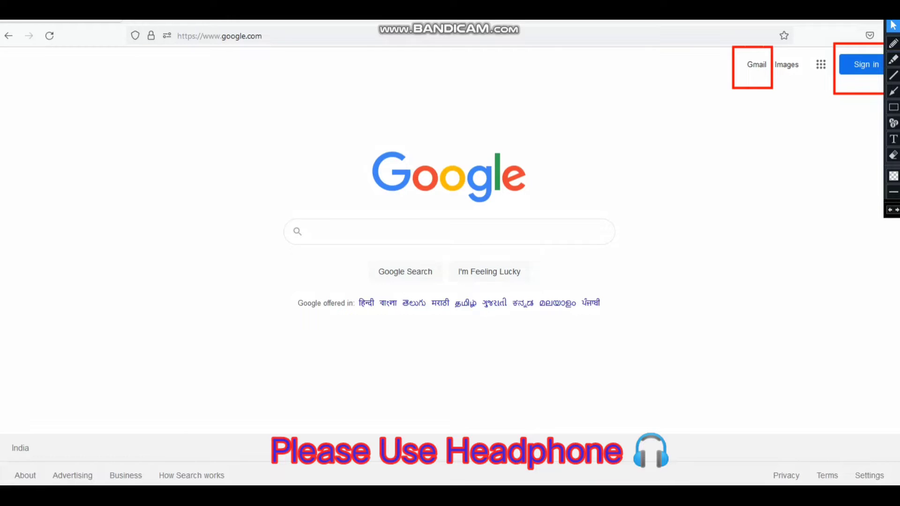
click(893, 90)
drag(758, 166, 758, 90)
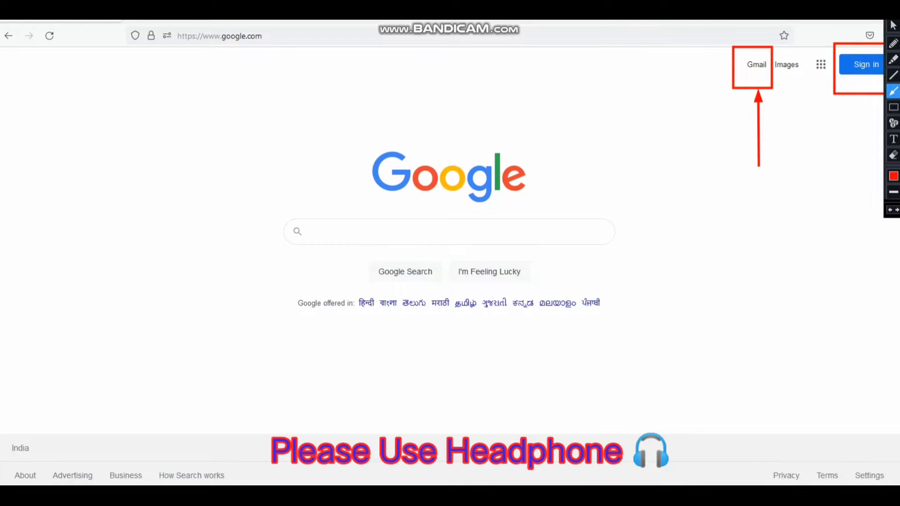
drag(852, 178, 854, 88)
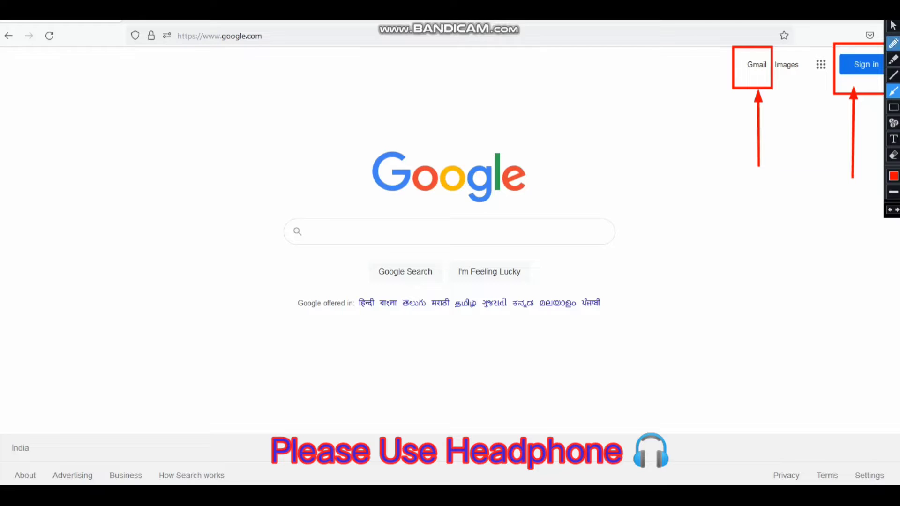
click(893, 25)
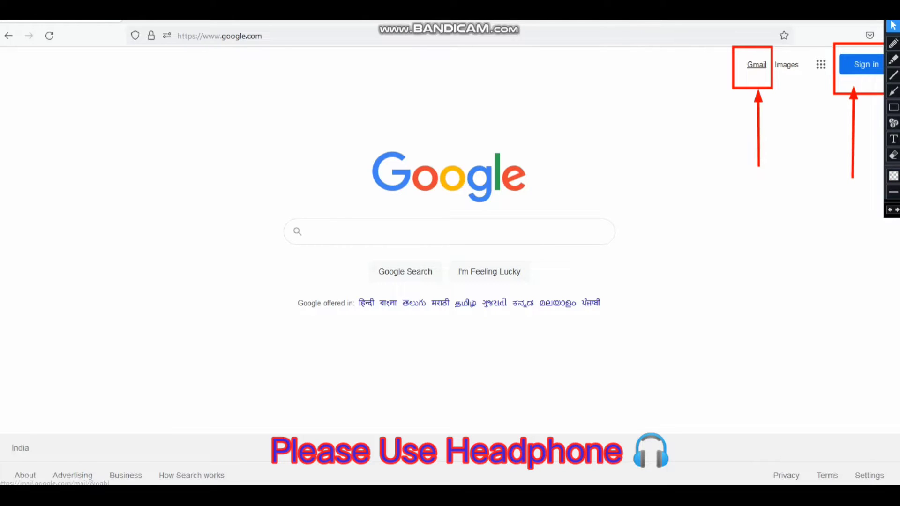
click(756, 64)
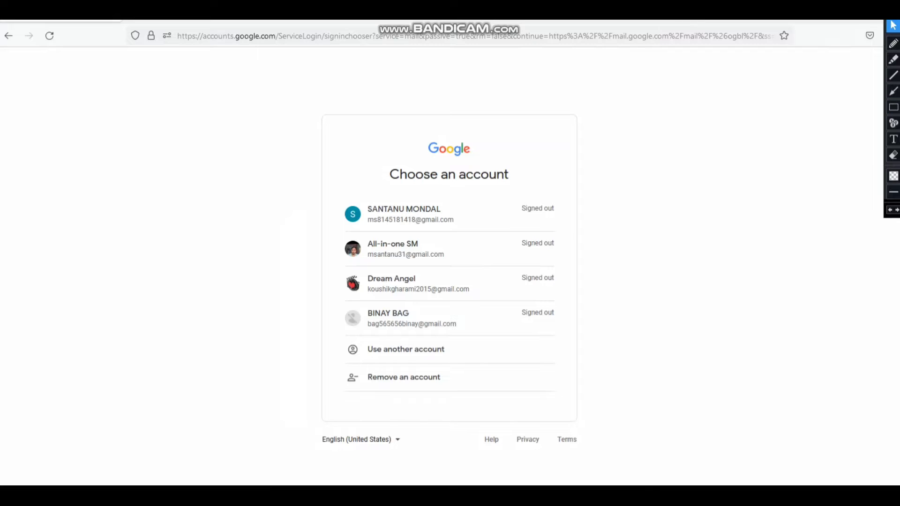
click(893, 107)
mouse_move(331, 186)
mouse_down()
mouse_move(457, 286)
mouse_move(593, 338)
mouse_move(579, 337)
mouse_up()
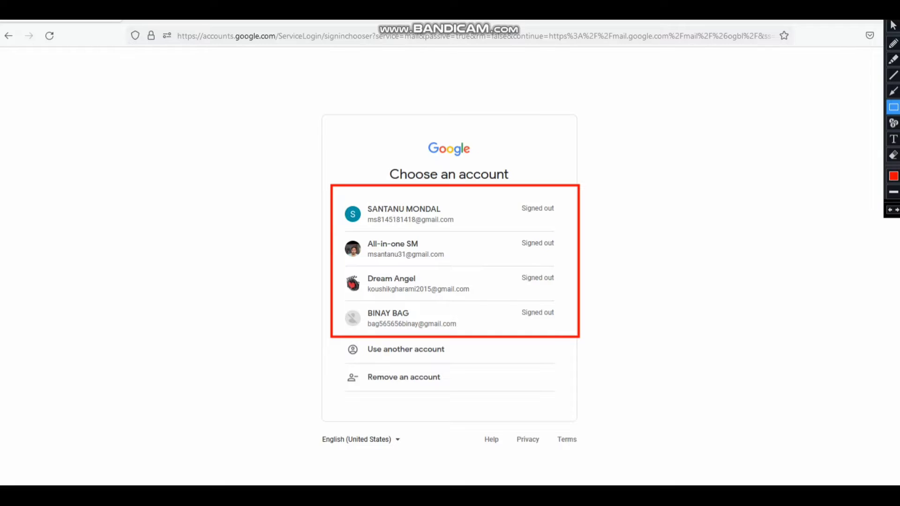
drag(329, 368, 495, 396)
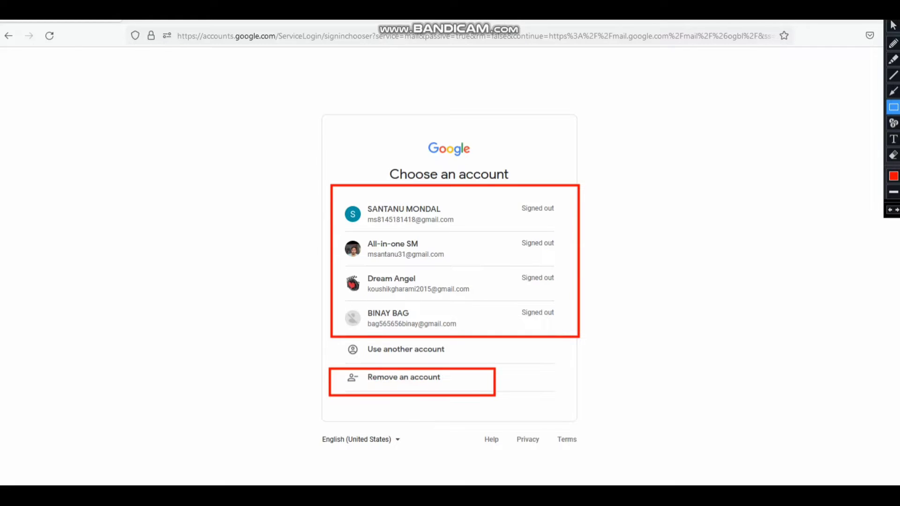
click(893, 91)
drag(762, 234, 590, 252)
drag(91, 335, 318, 380)
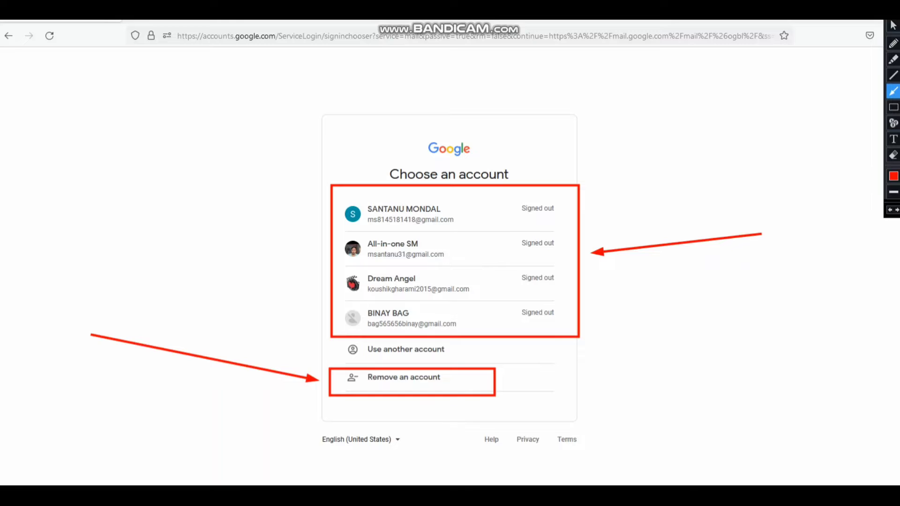
drag(692, 374, 455, 351)
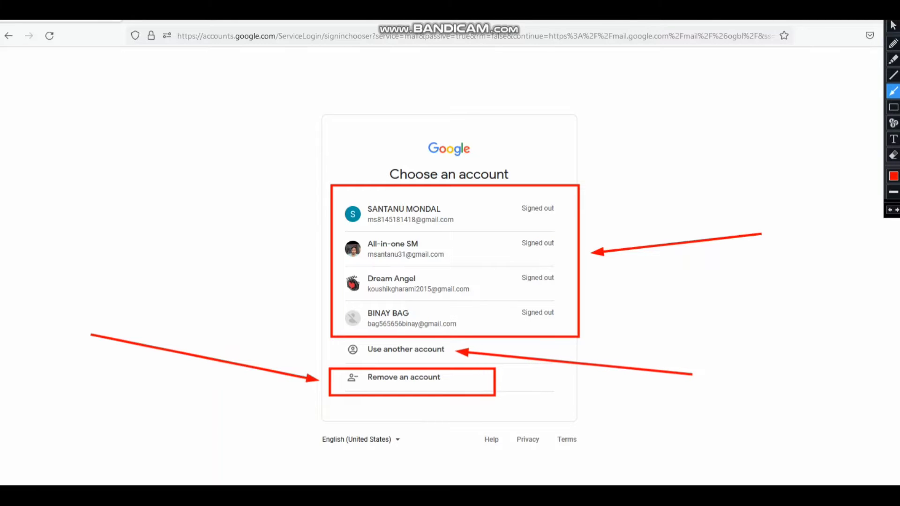
click(894, 106)
drag(342, 339, 453, 364)
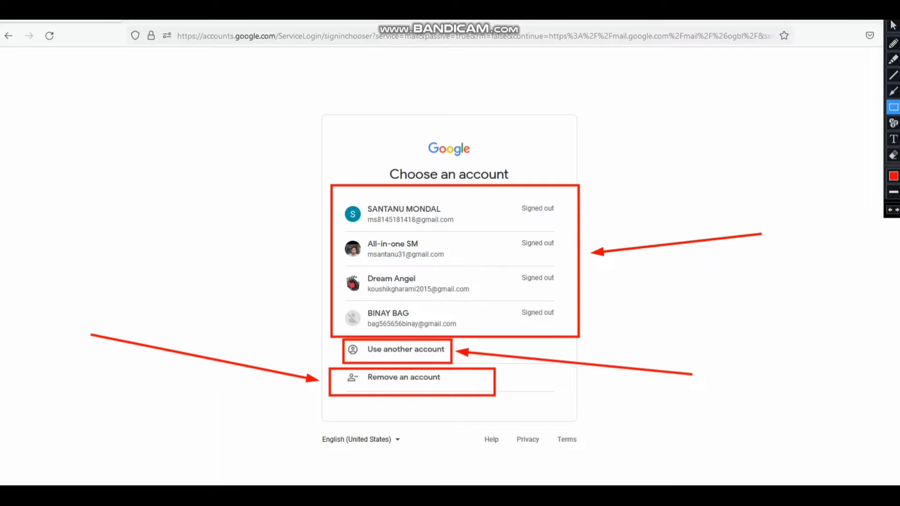
click(894, 59)
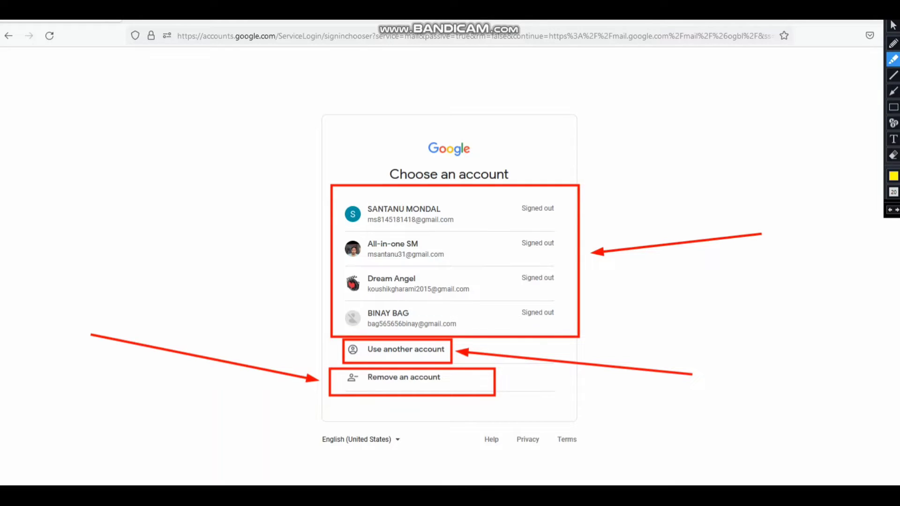
drag(450, 346, 451, 358)
drag(348, 357, 446, 357)
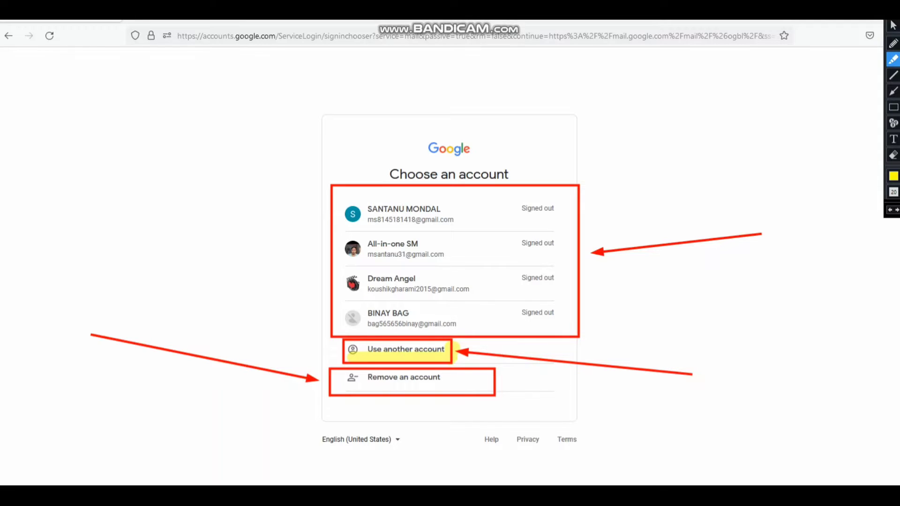
drag(341, 359, 445, 361)
click(893, 25)
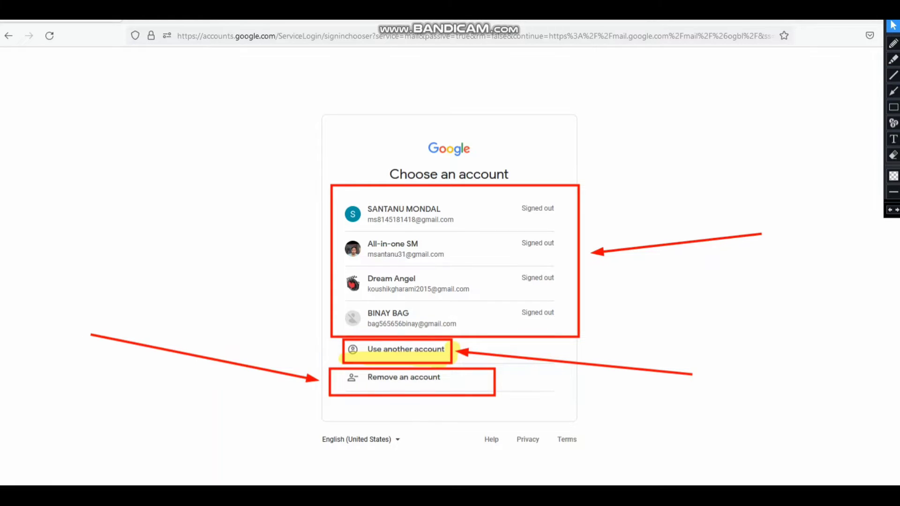
key(Escape)
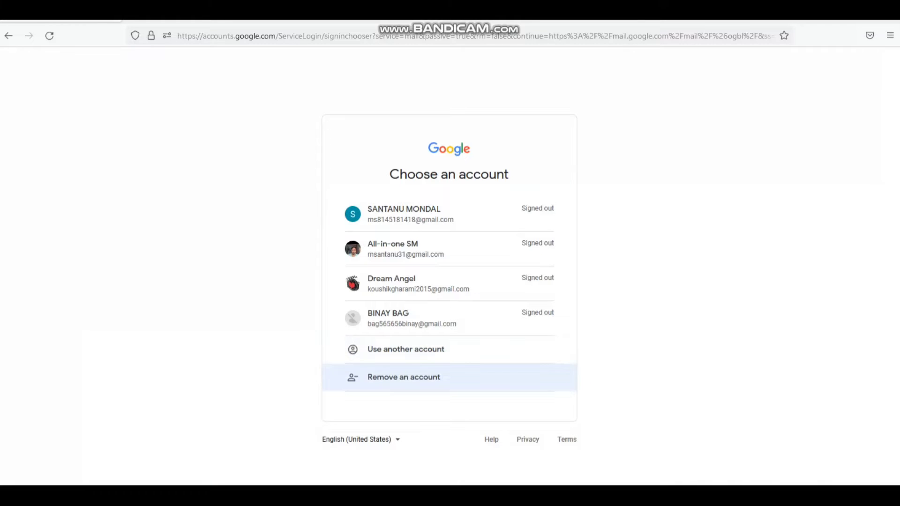
- Remove the first saved account from the account chooser, confirming with 'Yes, remove'
click(403, 378)
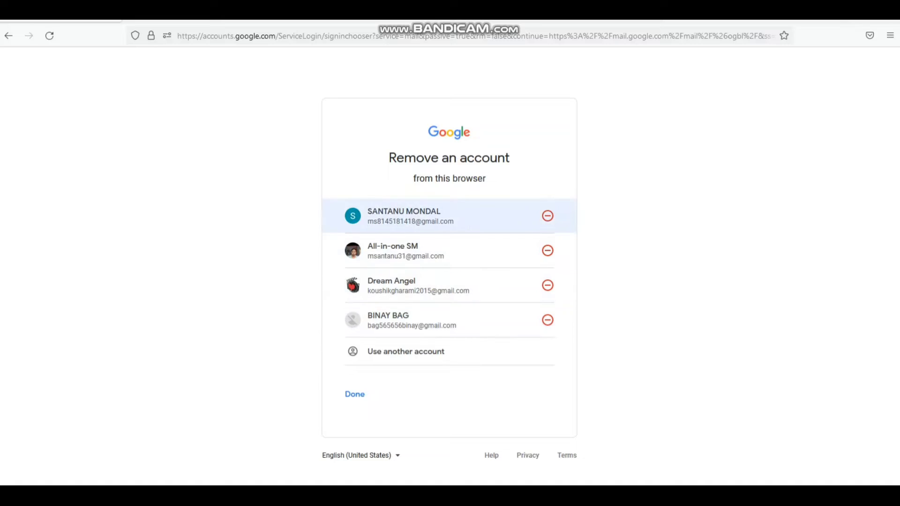
click(547, 216)
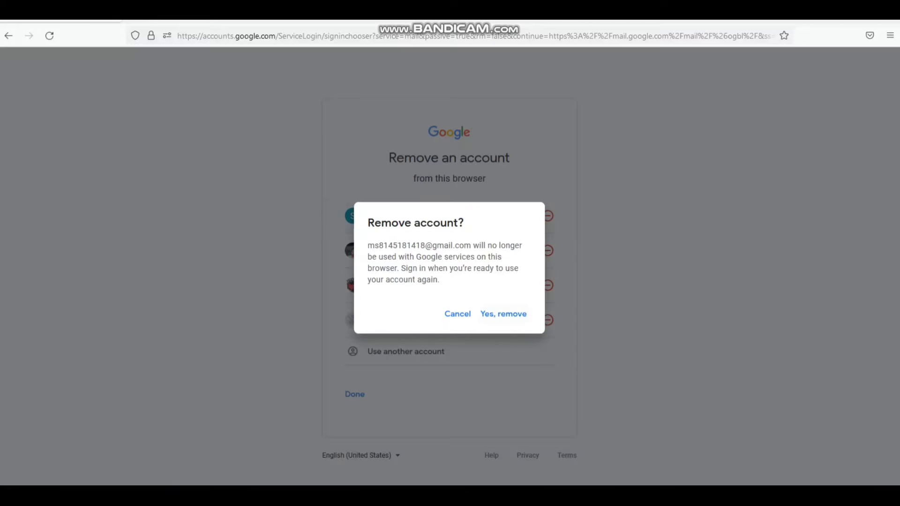
click(890, 35)
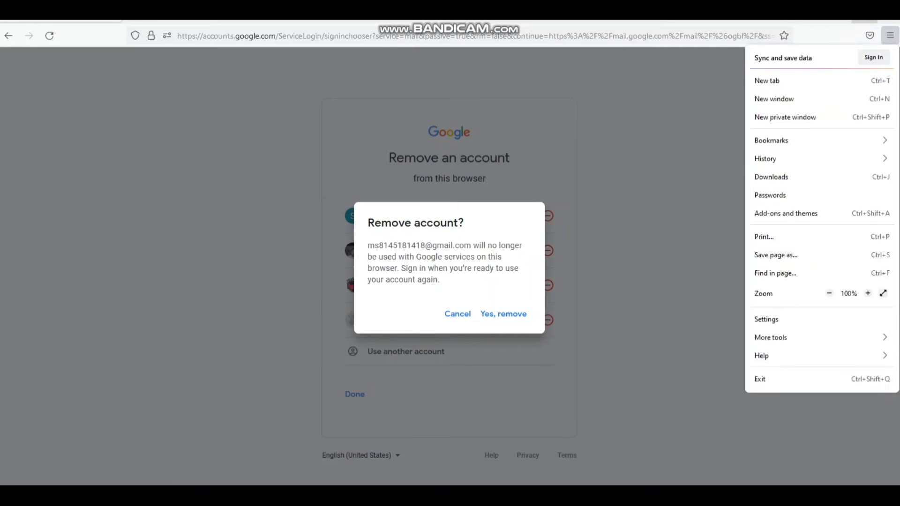
key(ctrl+shift+d)
click(894, 107)
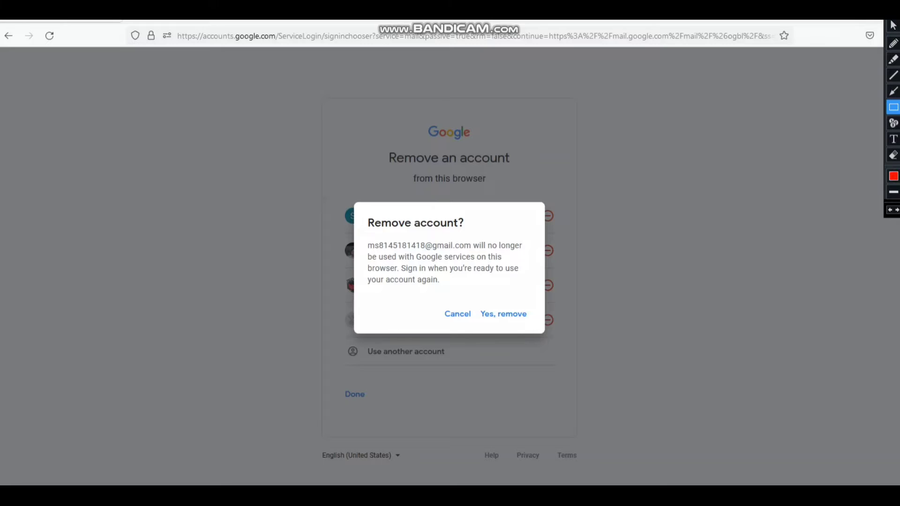
mouse_move(478, 300)
mouse_down()
mouse_move(491, 321)
mouse_move(543, 328)
mouse_up()
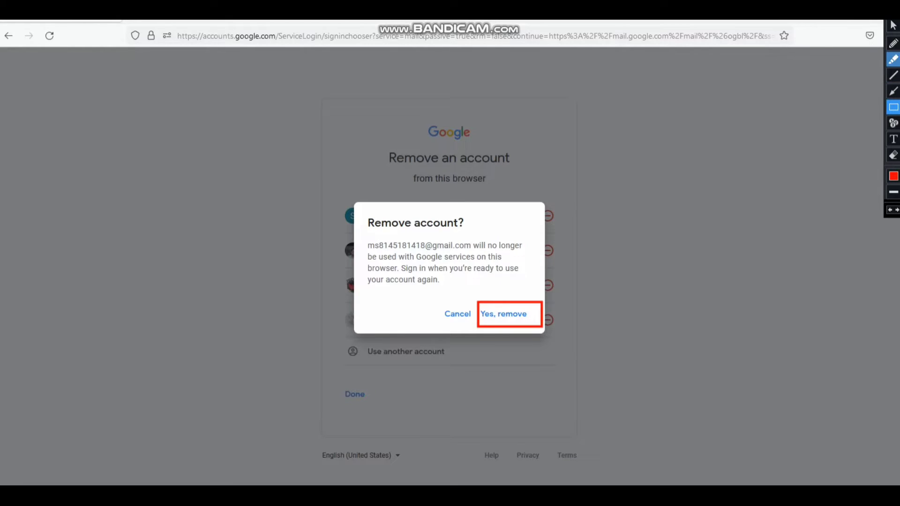
click(893, 26)
click(893, 91)
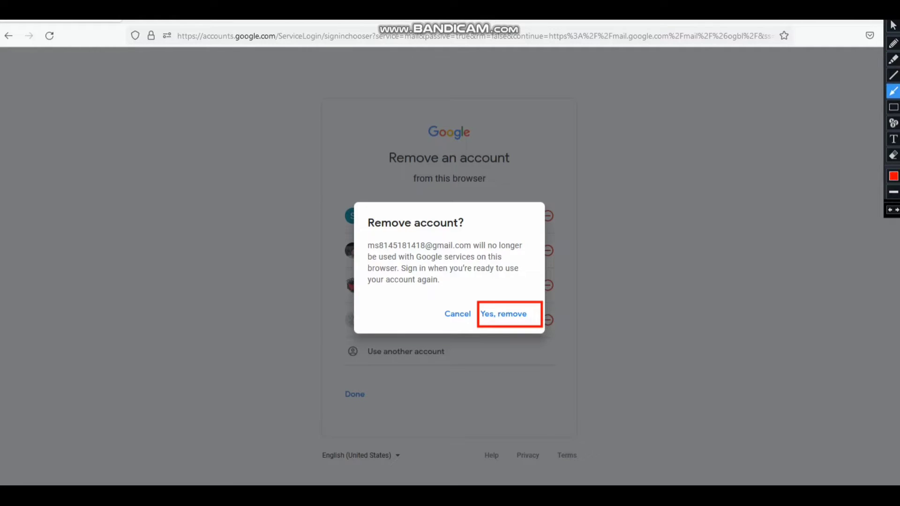
drag(692, 168, 526, 222)
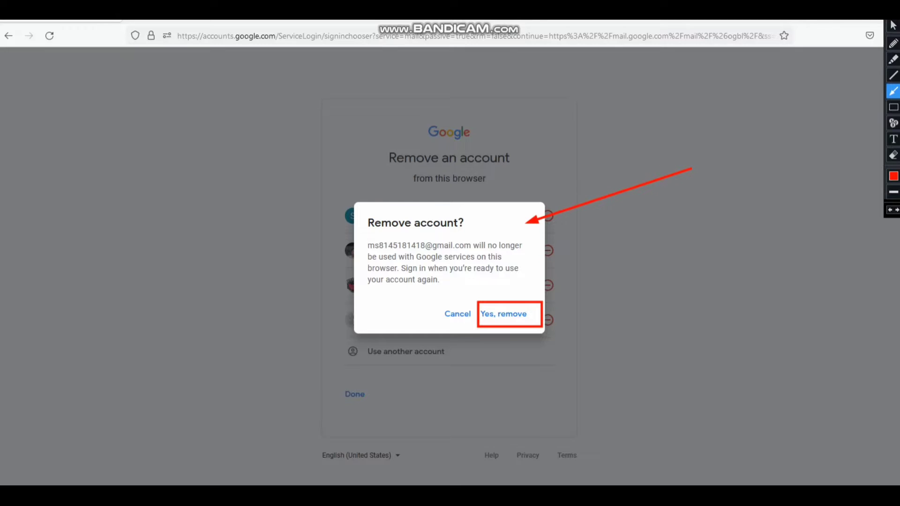
click(893, 26)
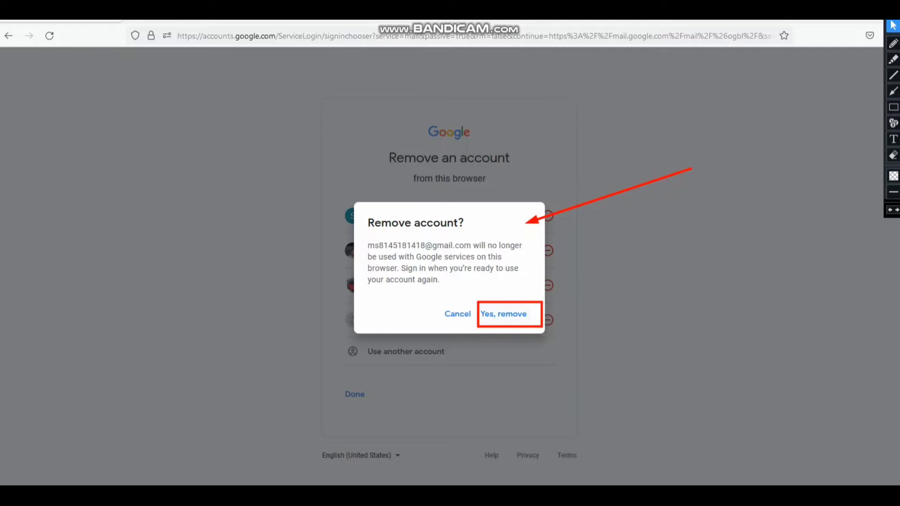
click(503, 313)
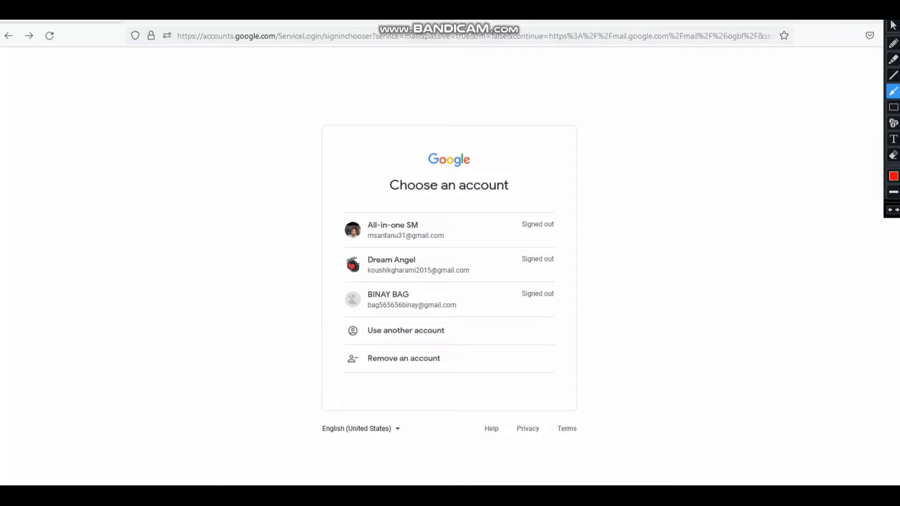
drag(633, 329, 455, 330)
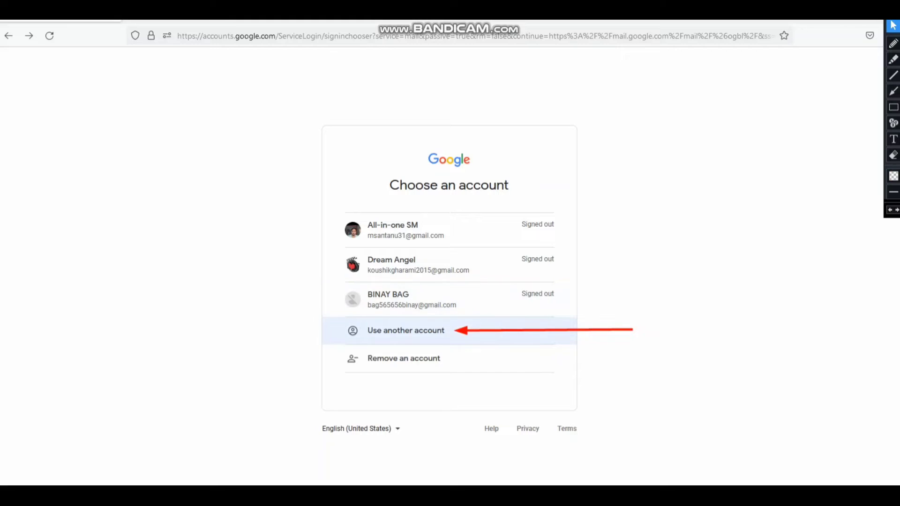
- Choose Use another account, then Create account with the For myself option
click(406, 330)
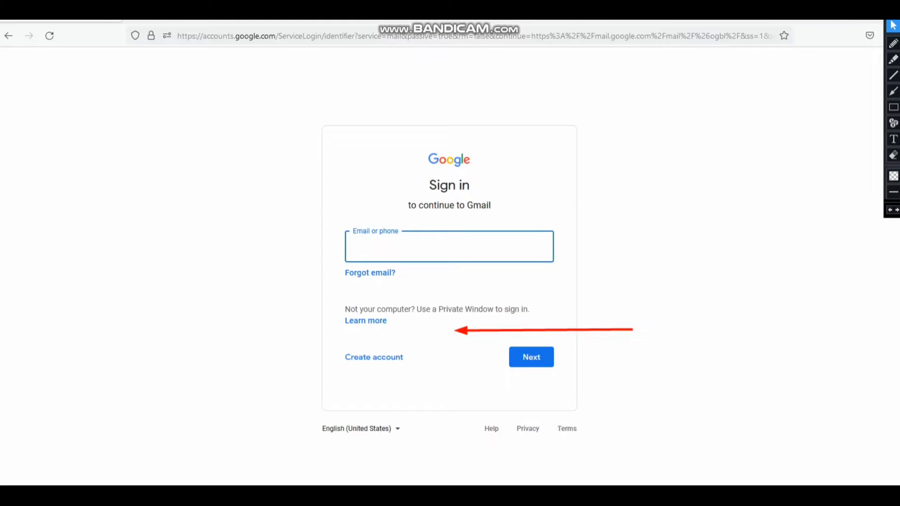
key(Escape)
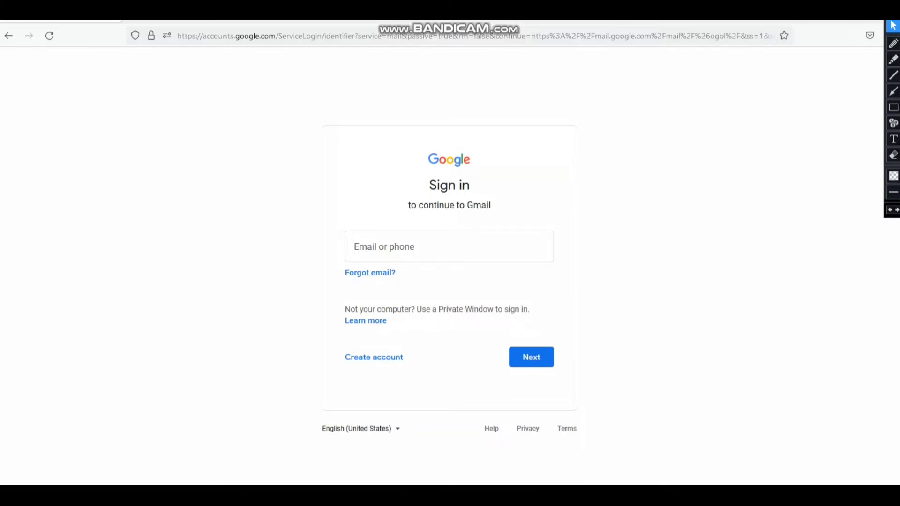
click(893, 107)
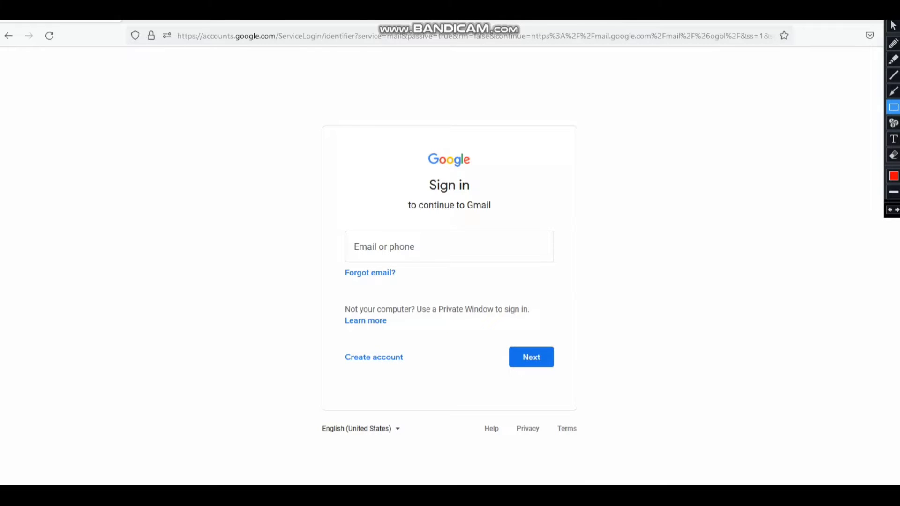
drag(332, 345, 427, 383)
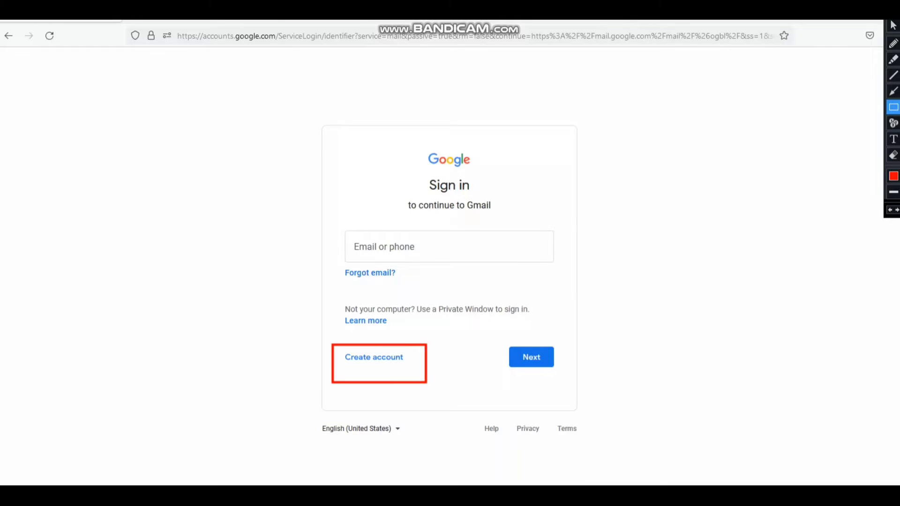
click(893, 91)
drag(243, 231, 346, 242)
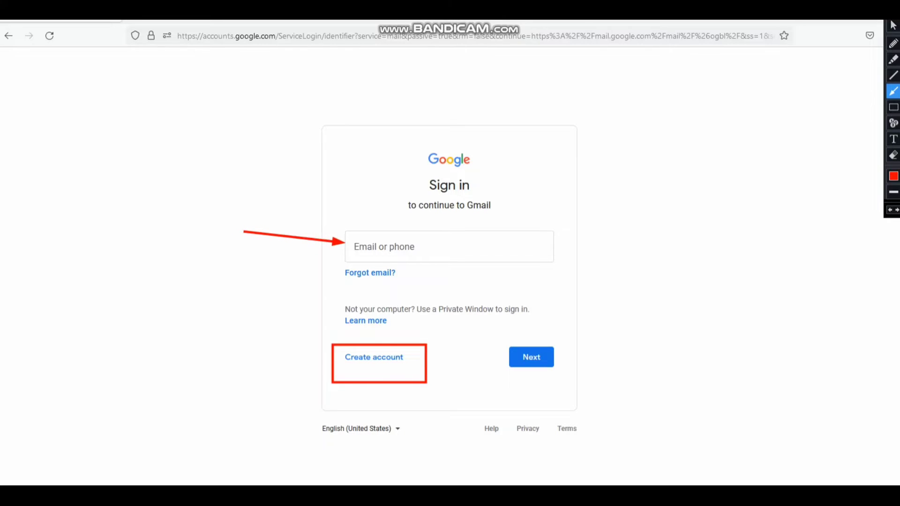
drag(218, 360, 332, 361)
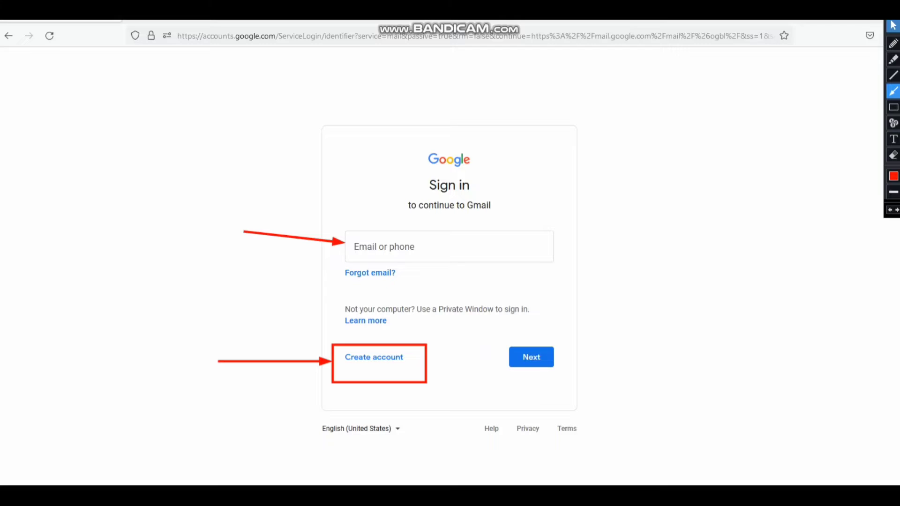
click(893, 25)
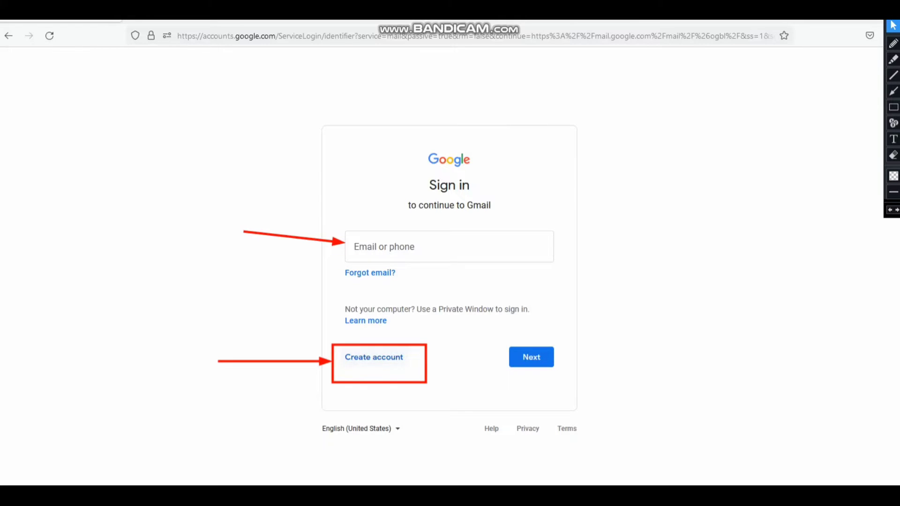
click(374, 358)
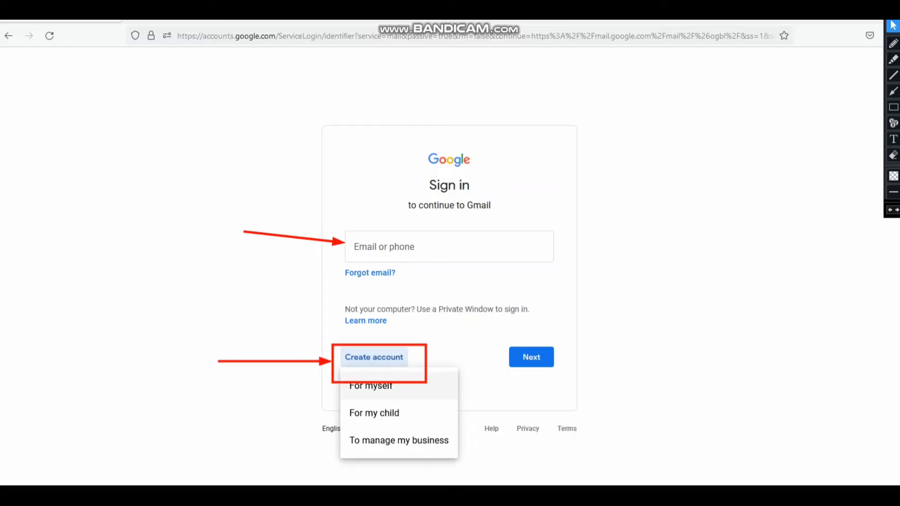
click(370, 385)
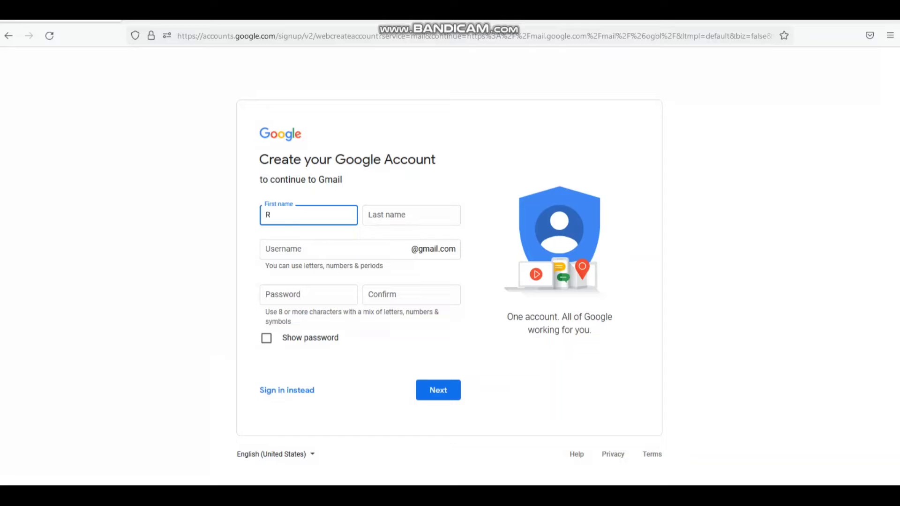
- Enter the first name and last name on the sign-up form
key(Tab)
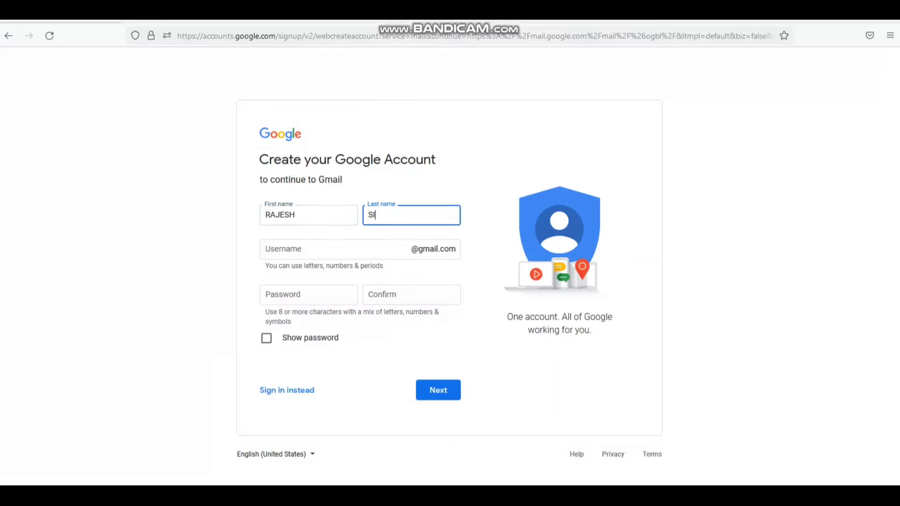
key(Tab)
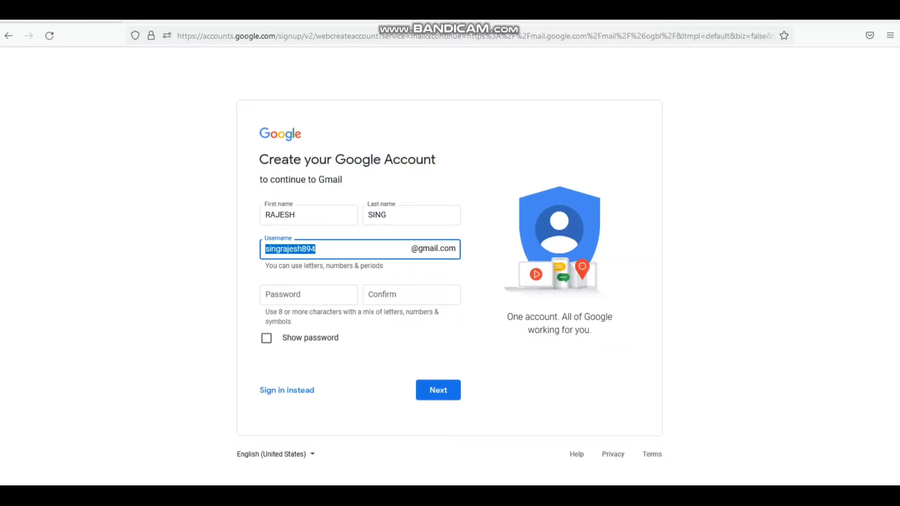
- Replace the suggested username with a custom Gmail username
key(ctrl+alt+d)
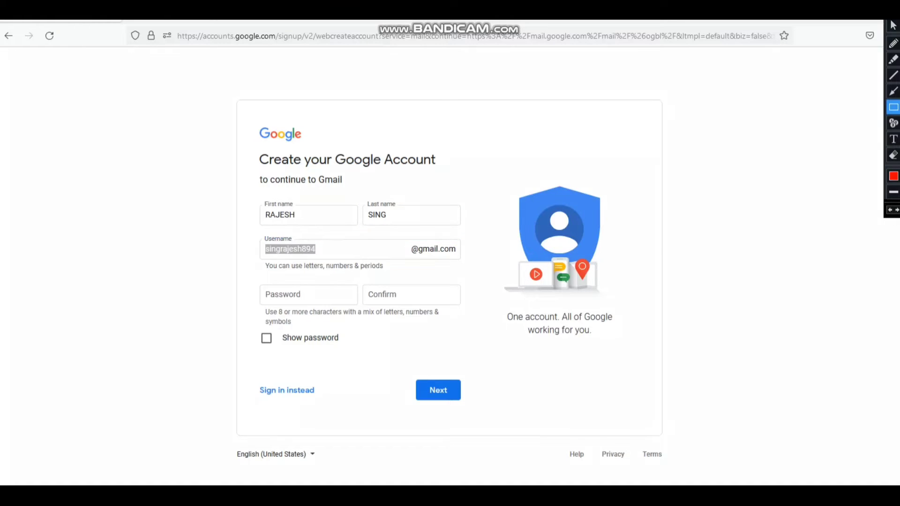
mouse_move(242, 234)
mouse_down()
mouse_move(408, 271)
mouse_move(480, 276)
mouse_up()
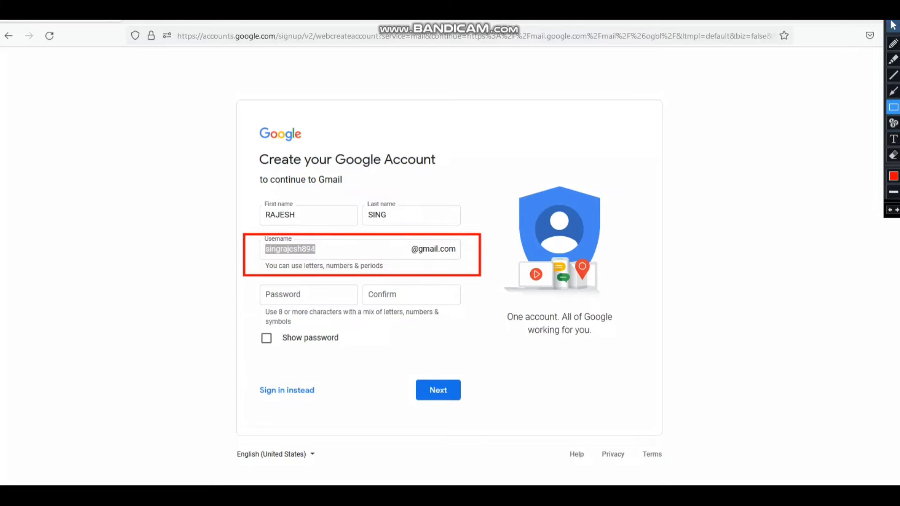
click(893, 26)
click(314, 249)
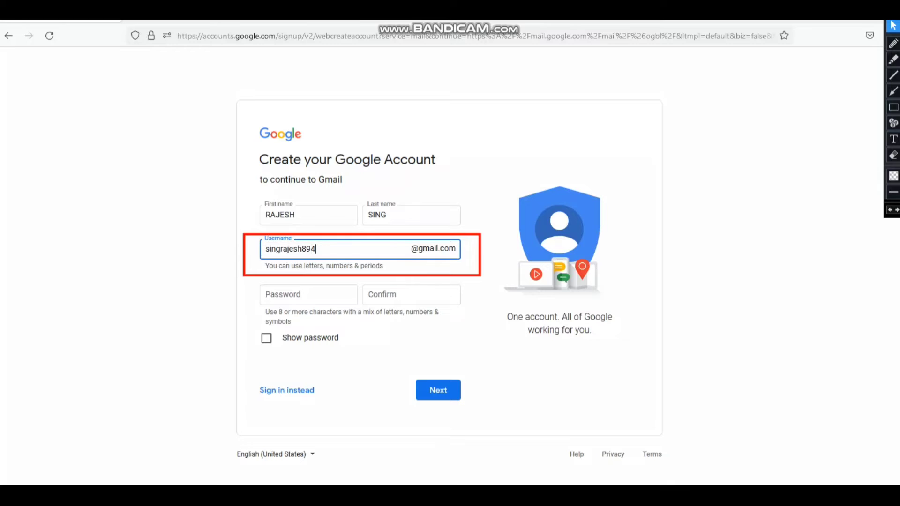
key(BackSpace)
key(BackSpace)
key(BackSpace)
key(BackSpace)
key(BackSpace)
key(BackSpace)
key(BackSpace)
key(BackSpace)
key(BackSpace)
key(BackSpace)
key(BackSpace)
key(BackSpace)
key(BackSpace)
key(Tab)
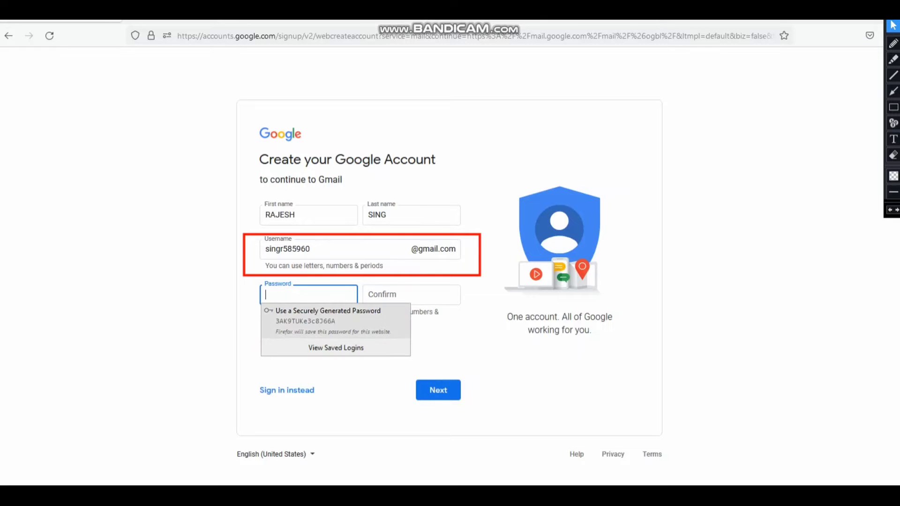
- Decline the suggested password and enter the account password plus its confirmation
key(Escape)
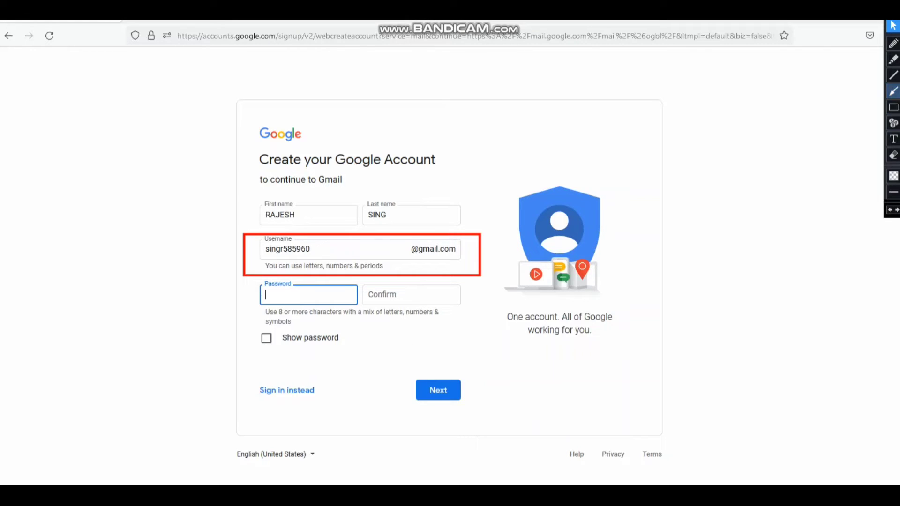
click(893, 91)
drag(164, 293, 250, 292)
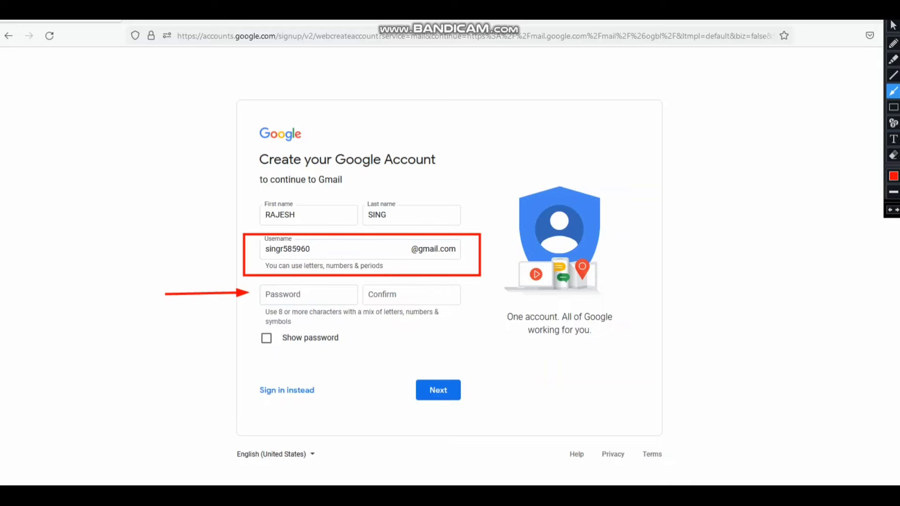
drag(583, 300, 469, 296)
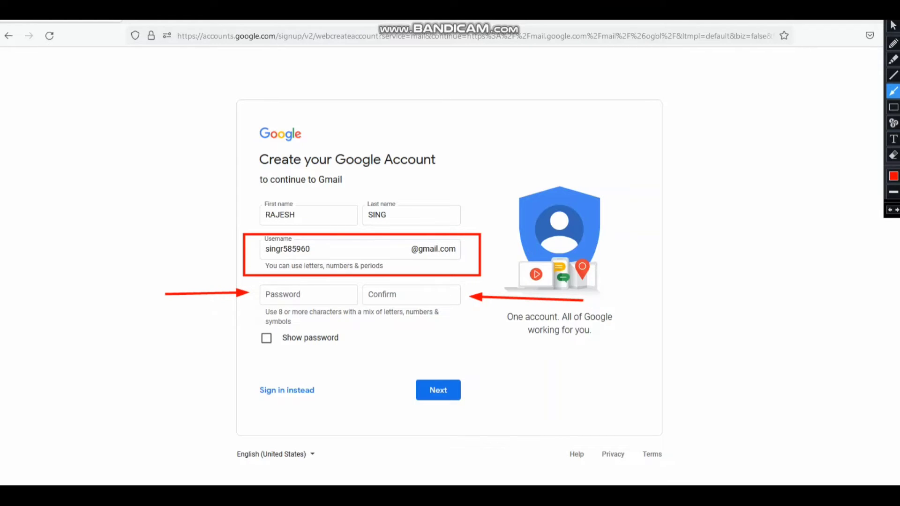
click(893, 25)
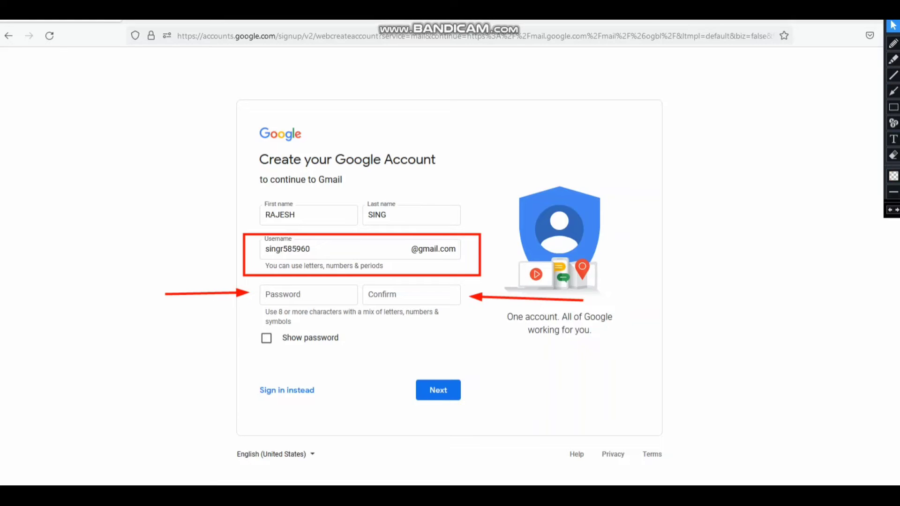
click(300, 294)
text(**********)
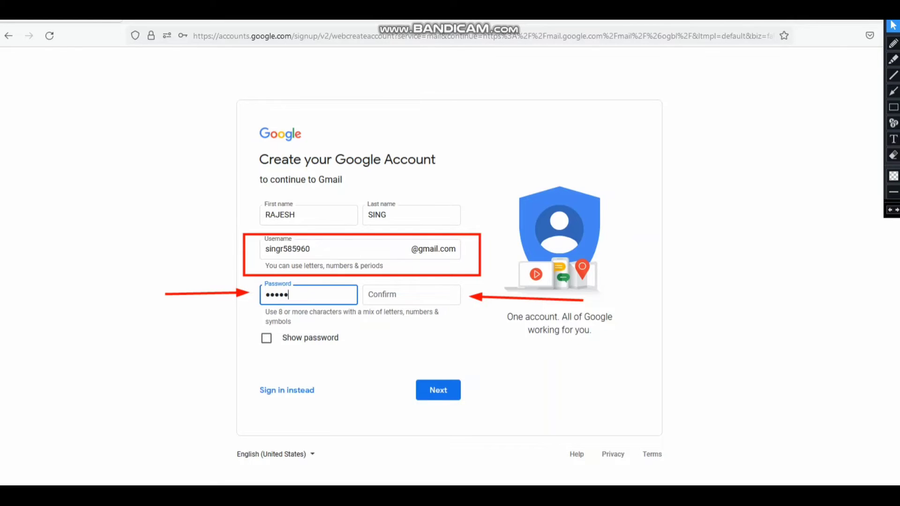
key(Tab)
text(**********)
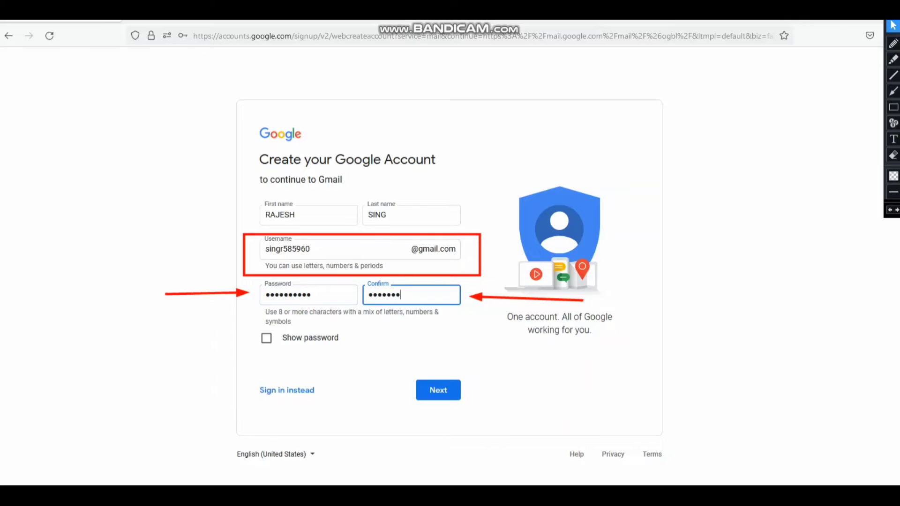
- Toggle Show password to check both entries match, then submit the form
click(266, 338)
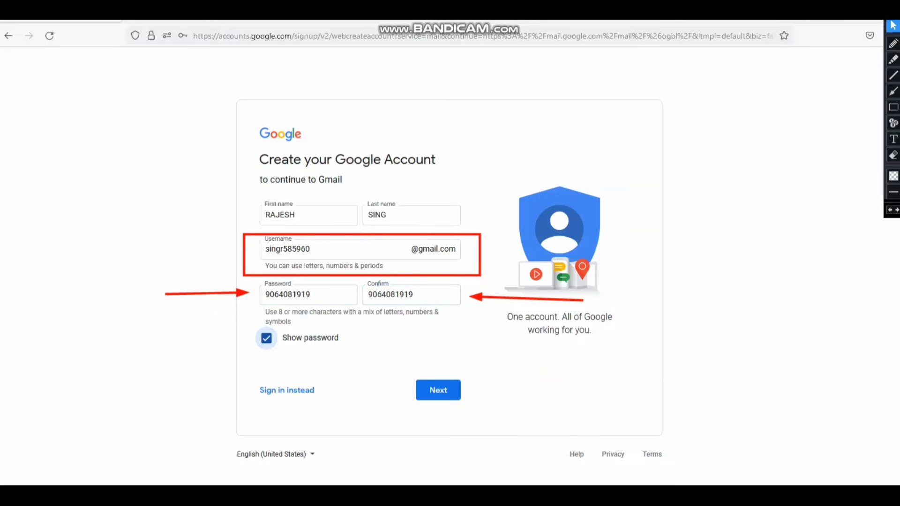
click(266, 338)
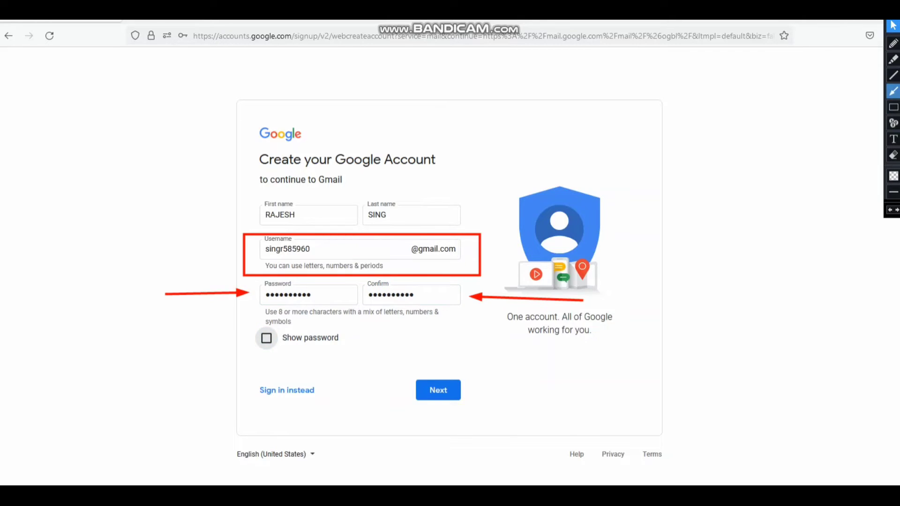
click(893, 107)
drag(385, 362, 494, 422)
click(893, 25)
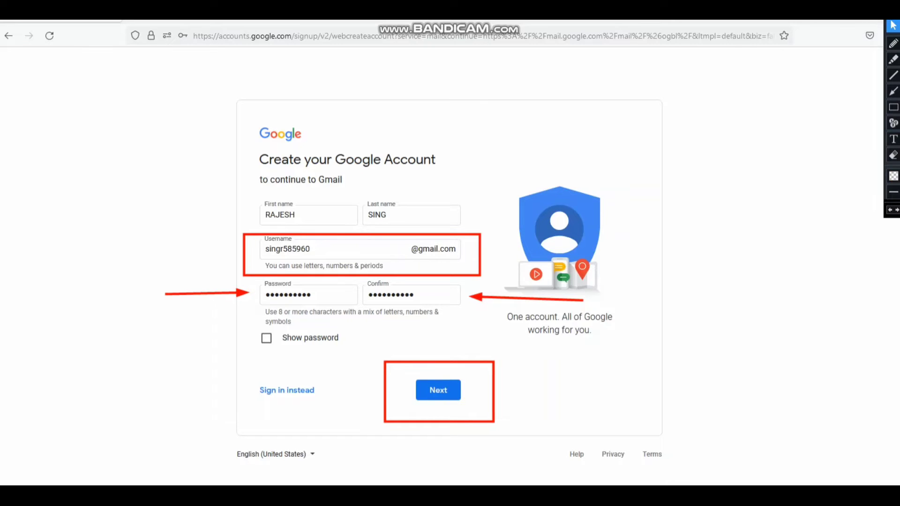
key(Return)
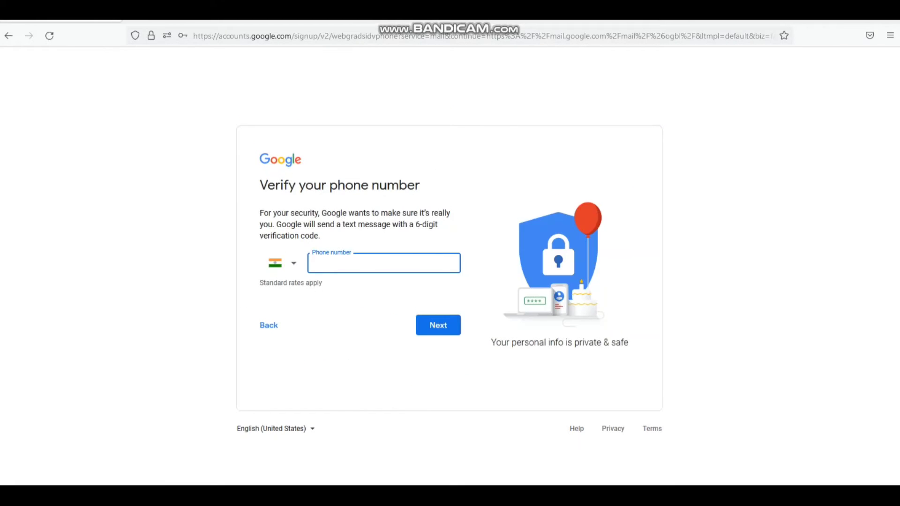
- Enter the phone number in the Phone number field and submit it with Next
key(ctrl+shift+d)
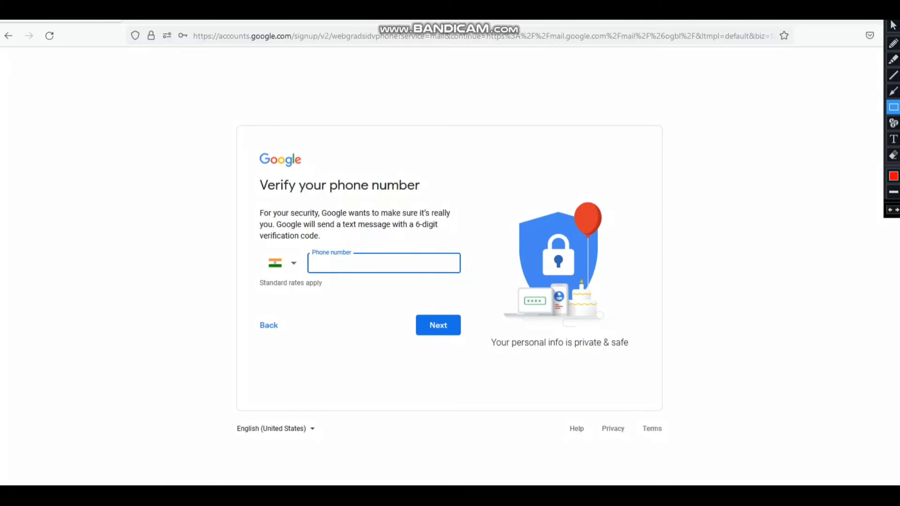
mouse_move(301, 242)
mouse_down()
mouse_move(414, 276)
mouse_move(483, 276)
mouse_up()
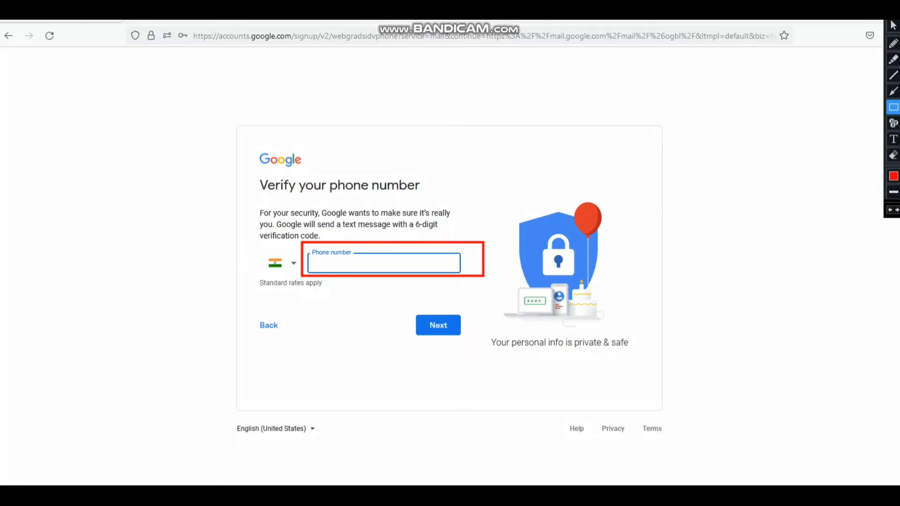
key(ctrl+shift+d)
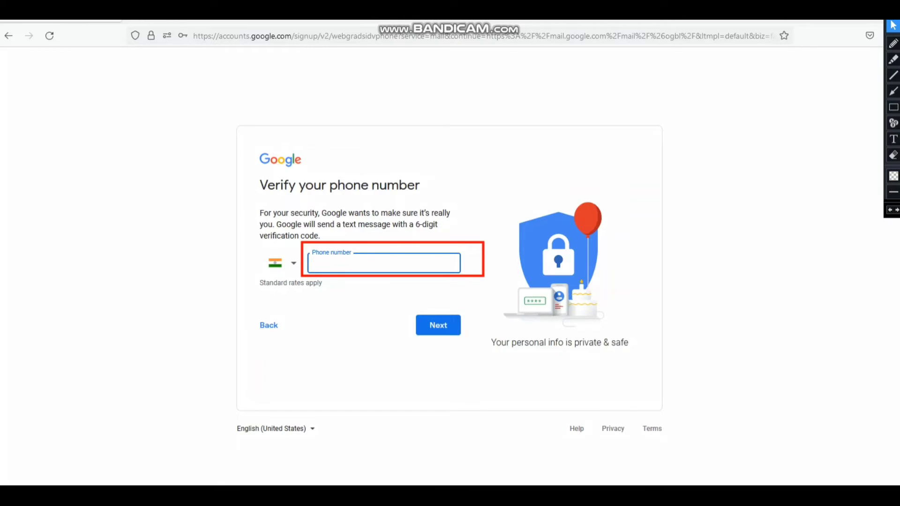
key(ctrl+shift+d)
drag(404, 307, 478, 351)
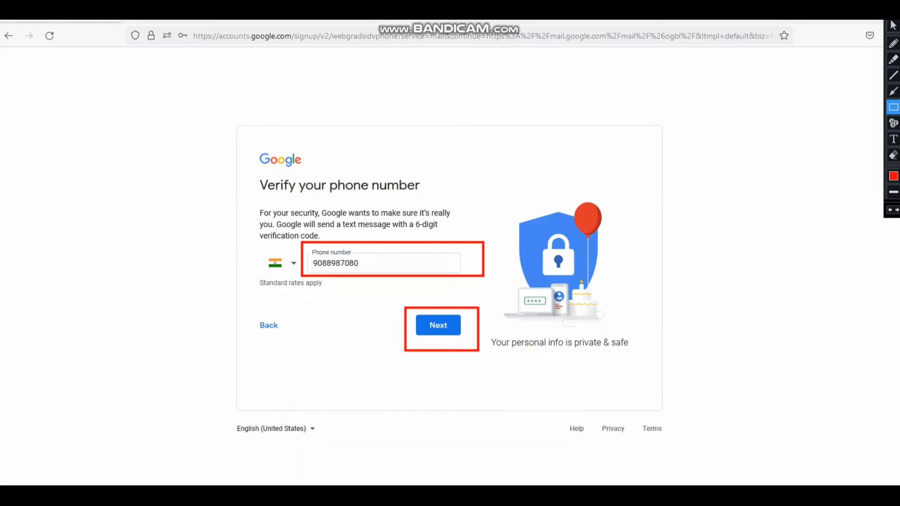
key(ctrl+shift+d)
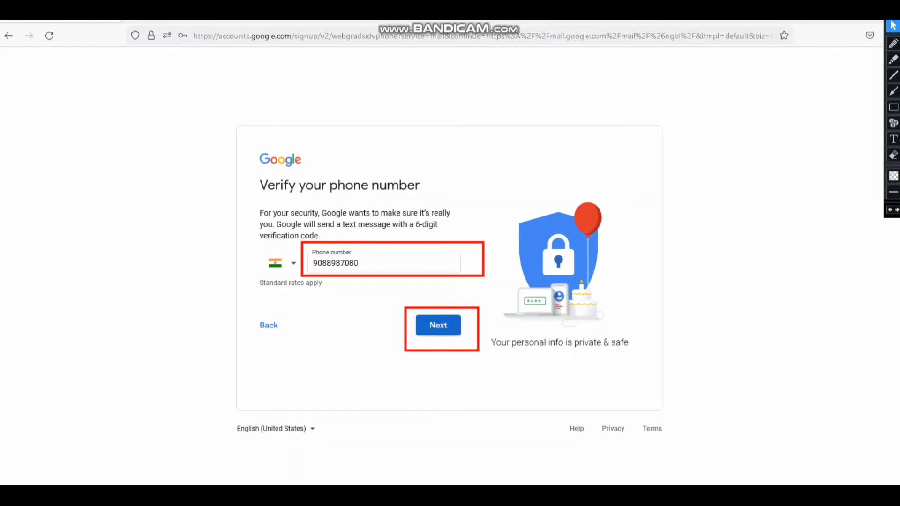
click(438, 324)
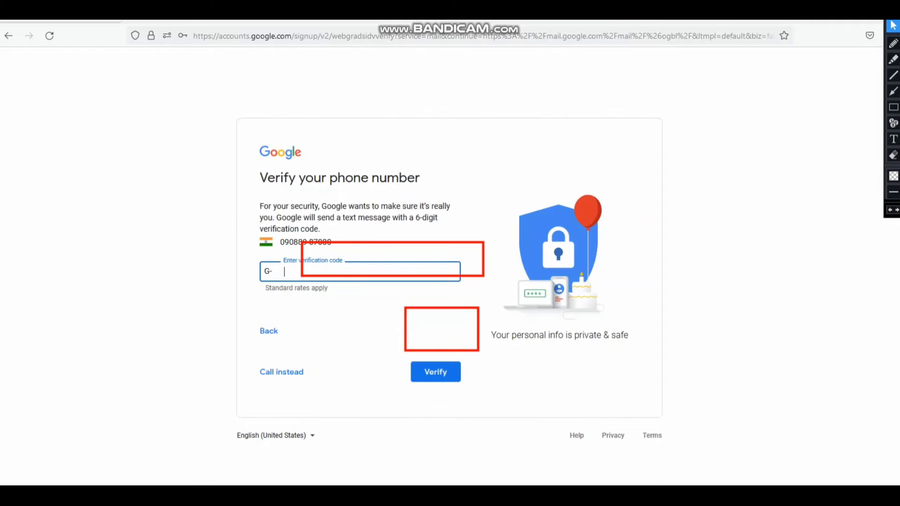
- Enter the texted 6-digit code and confirm it with Verify
key(Escape)
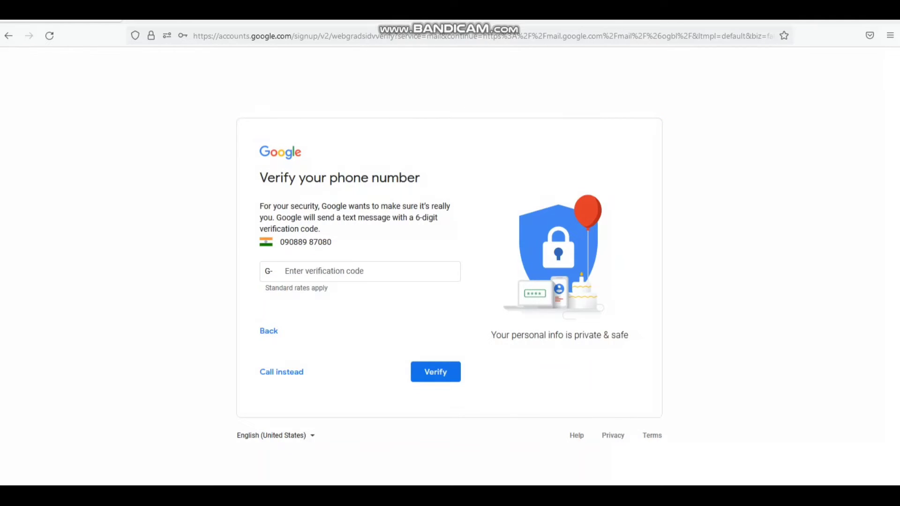
key(ctrl+shift+d)
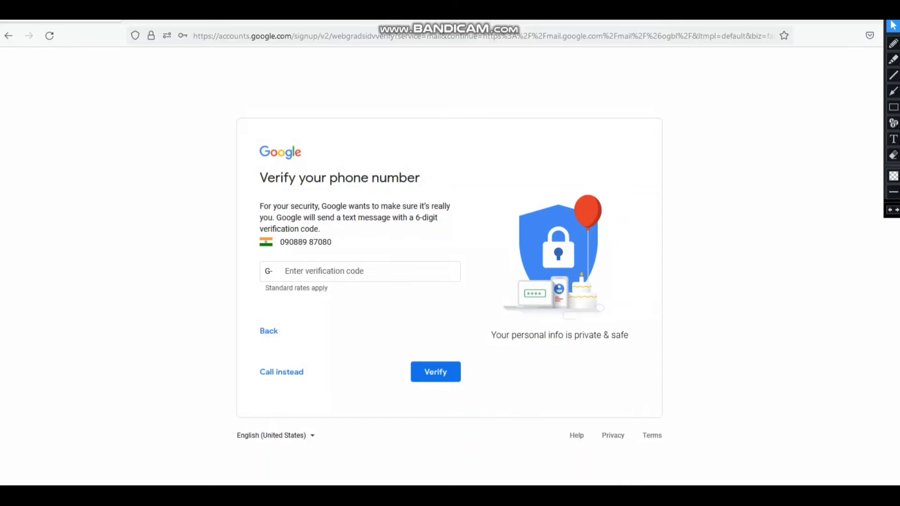
click(893, 91)
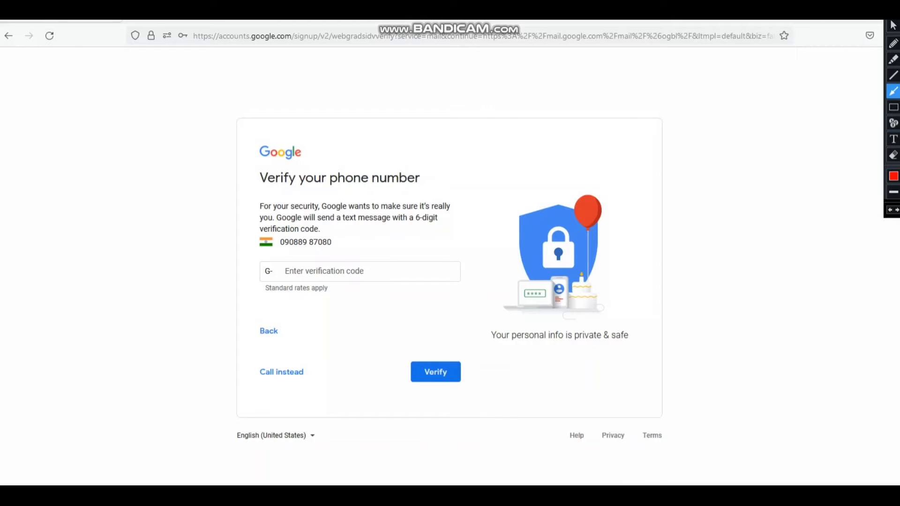
drag(183, 322, 265, 290)
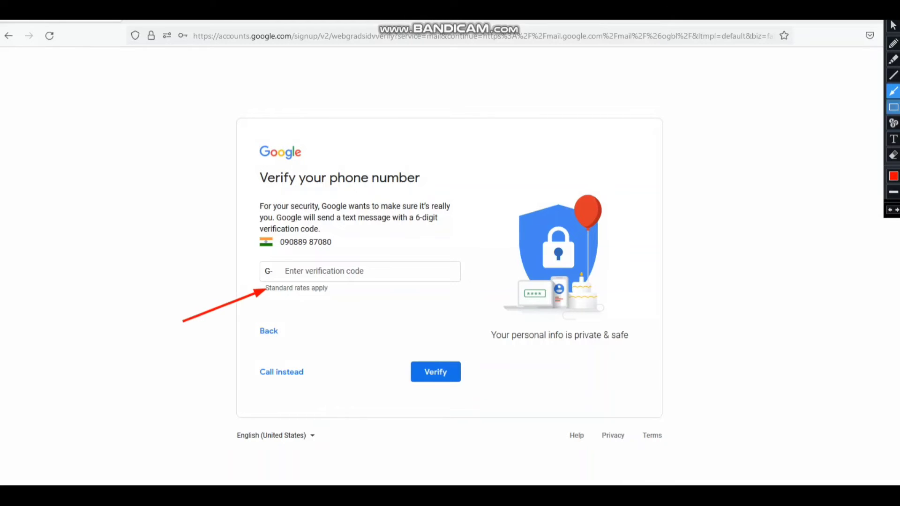
mouse_move(235, 252)
mouse_down()
mouse_move(416, 295)
mouse_move(472, 297)
mouse_up()
drag(387, 347, 494, 396)
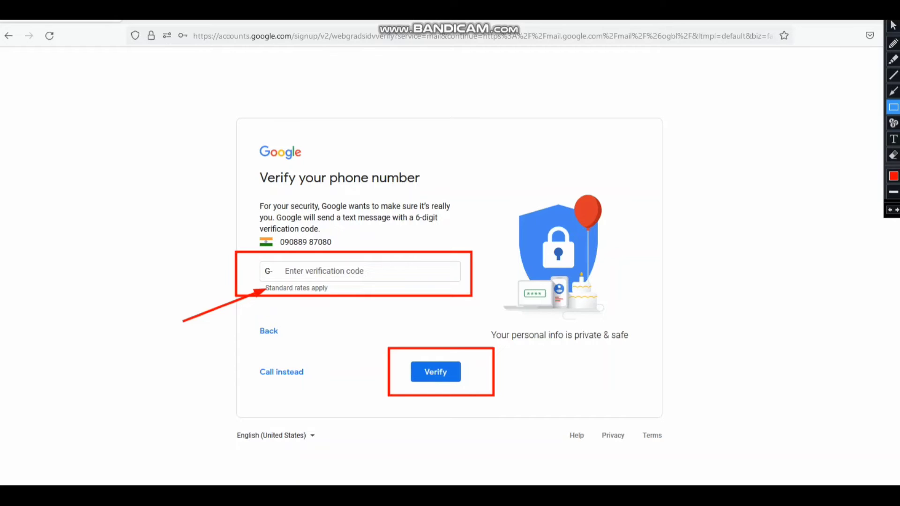
click(893, 26)
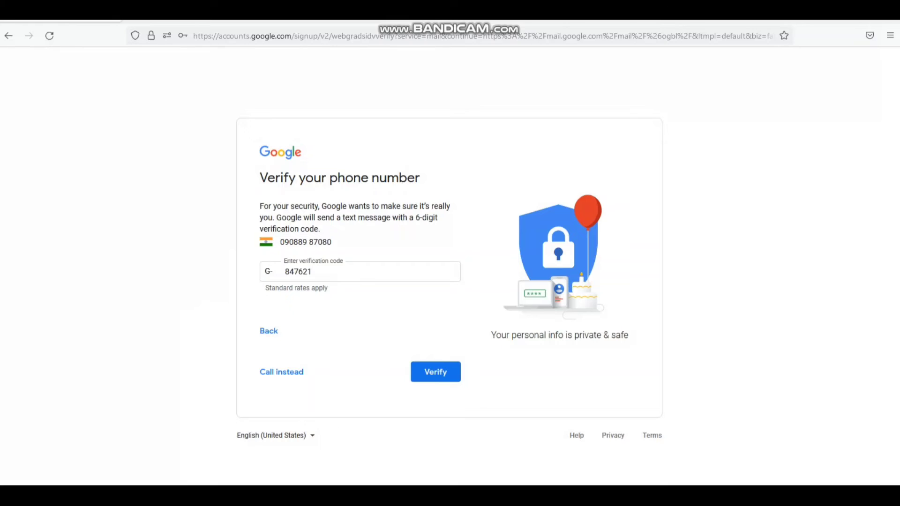
click(892, 107)
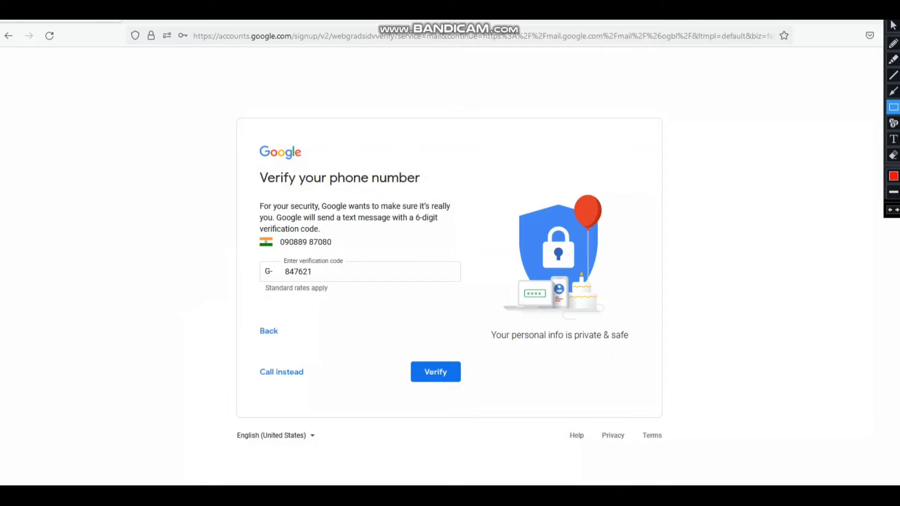
drag(377, 341, 492, 399)
click(893, 25)
click(435, 372)
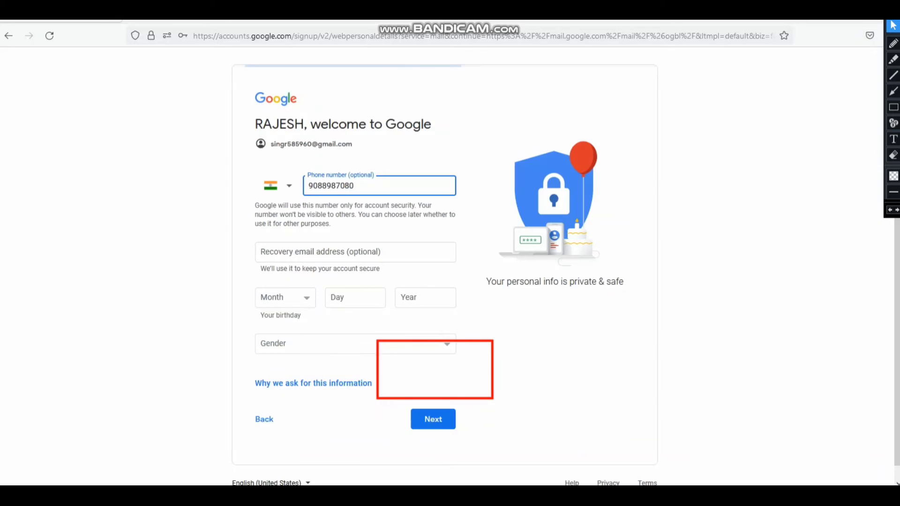
key(ctrl+shift+d)
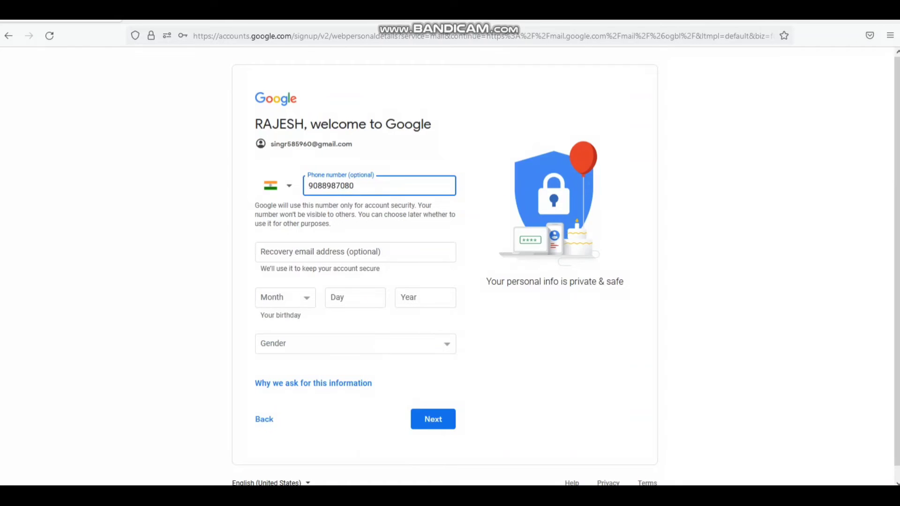
key(ctrl+shift+d)
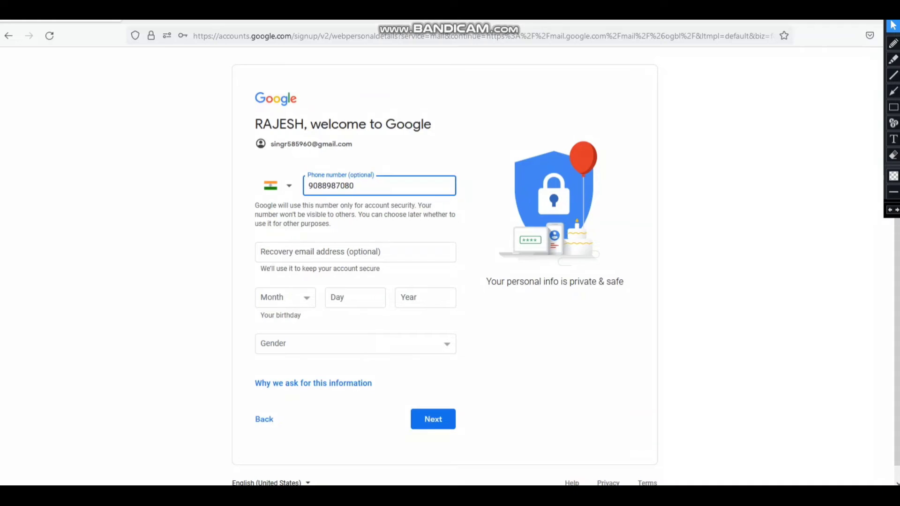
mouse_move(242, 280)
mouse_down()
mouse_move(267, 303)
mouse_move(319, 312)
mouse_up()
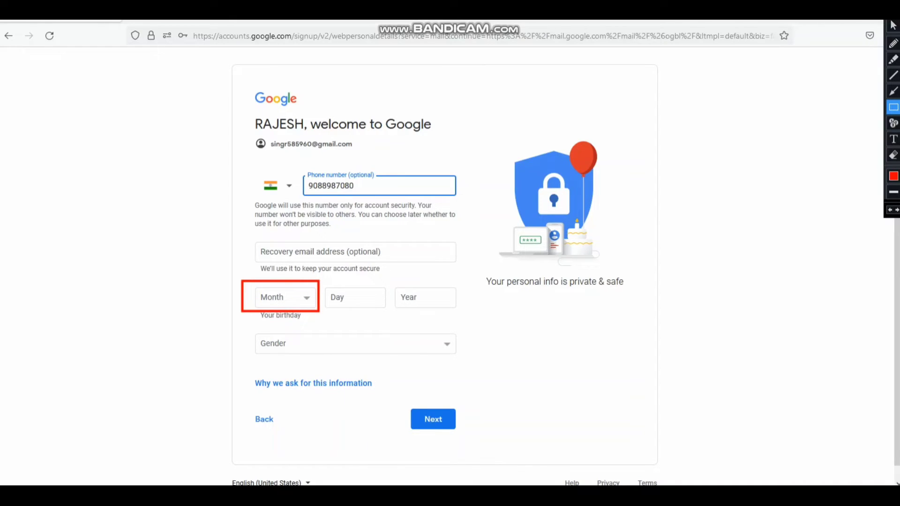
mouse_move(322, 281)
mouse_down()
mouse_move(371, 319)
mouse_move(391, 311)
mouse_up()
drag(487, 324, 390, 277)
drag(227, 331, 507, 360)
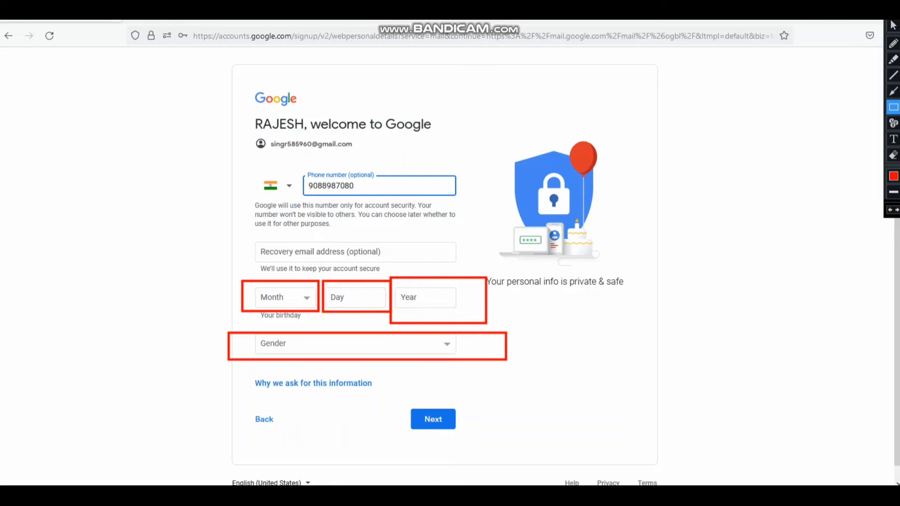
drag(224, 231, 452, 274)
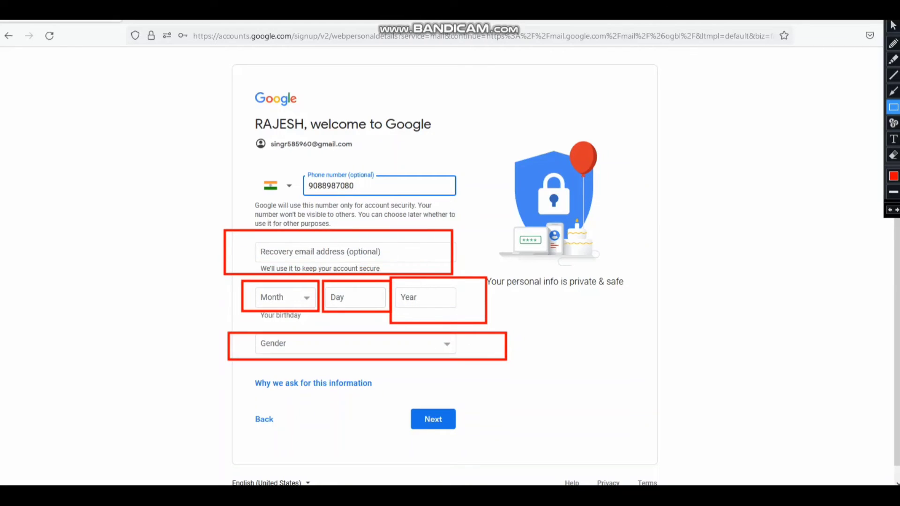
click(893, 26)
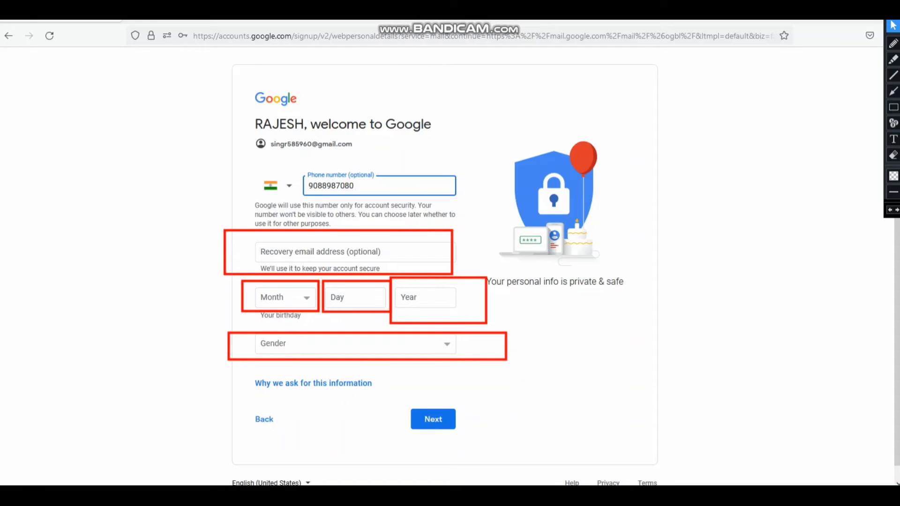
click(352, 252)
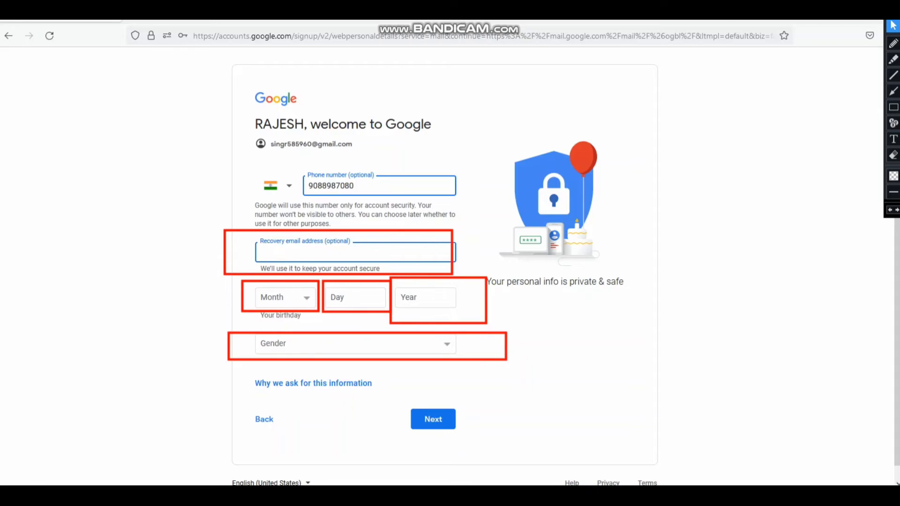
- Set the birthday to November 30, 1996
click(283, 297)
click(281, 462)
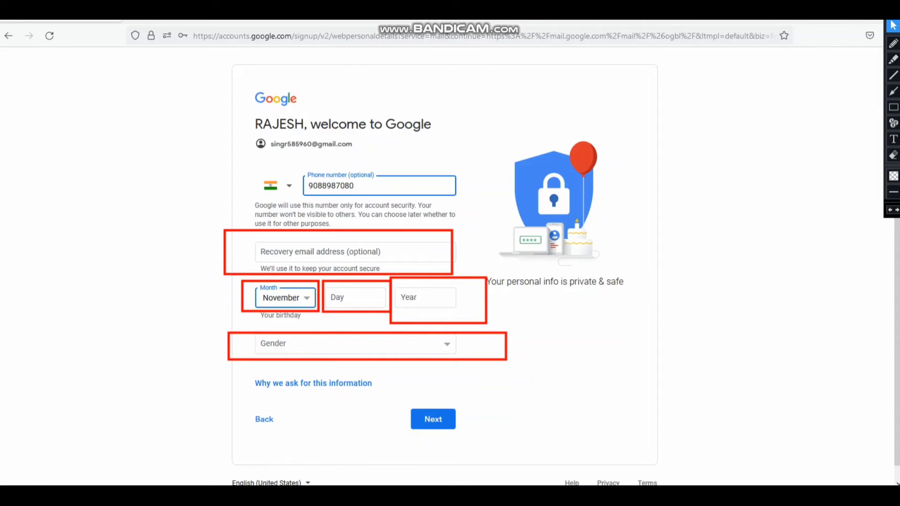
key(Tab)
key(Tab)
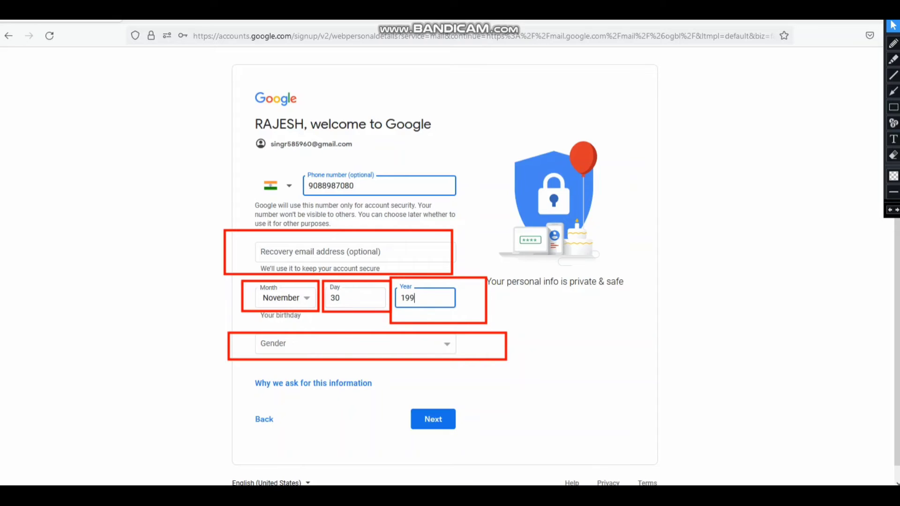
- Set the gender to Male and submit the basic-information page
key(Tab)
key(space)
key(Down)
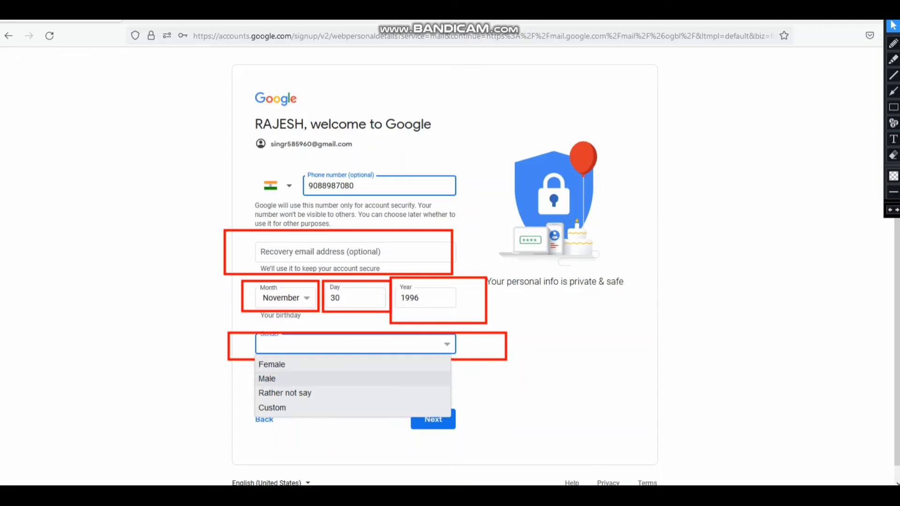
key(Return)
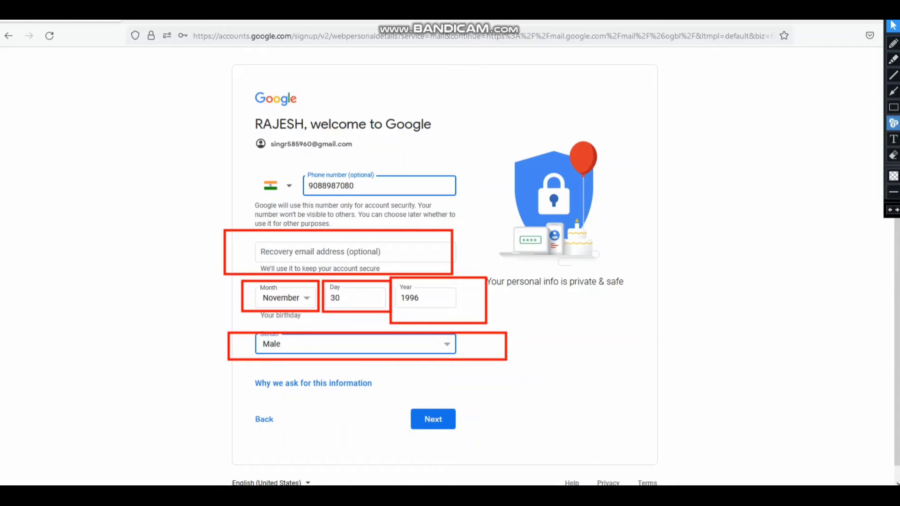
click(893, 107)
mouse_move(400, 398)
mouse_down()
mouse_move(514, 454)
mouse_move(471, 437)
mouse_up()
click(893, 26)
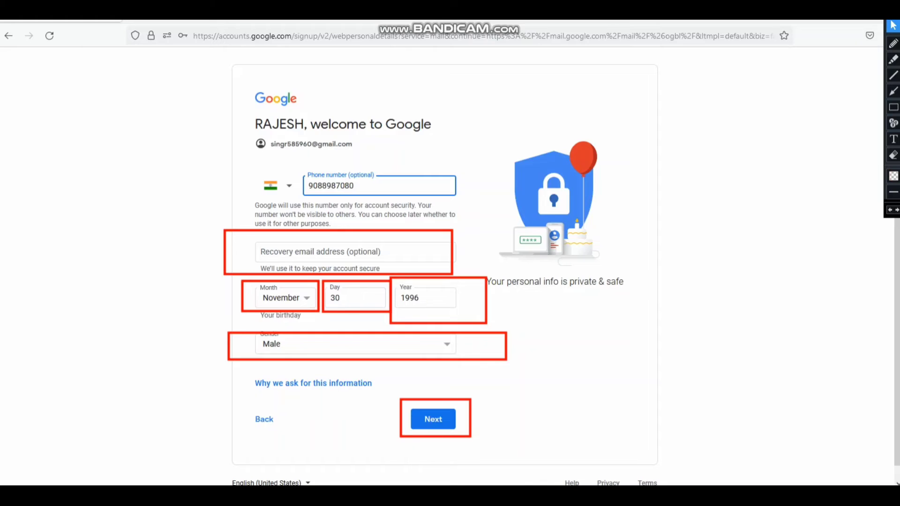
key(Escape)
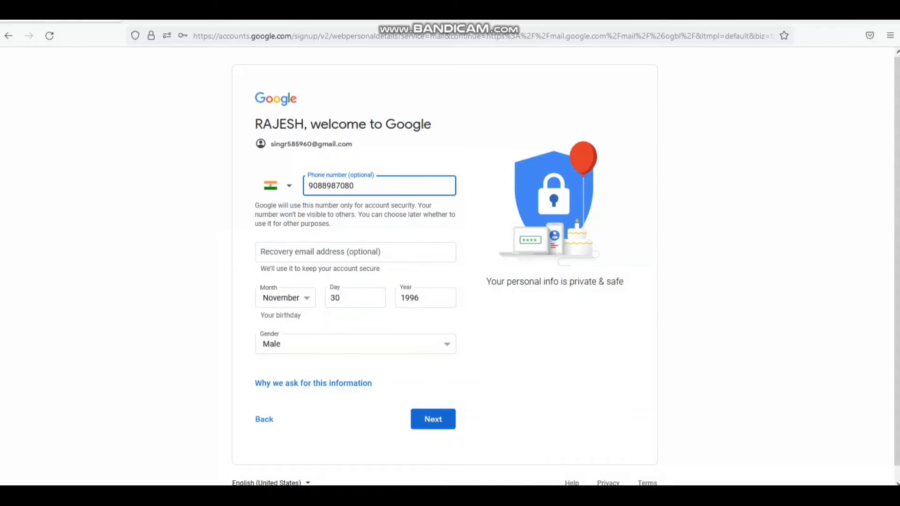
click(433, 419)
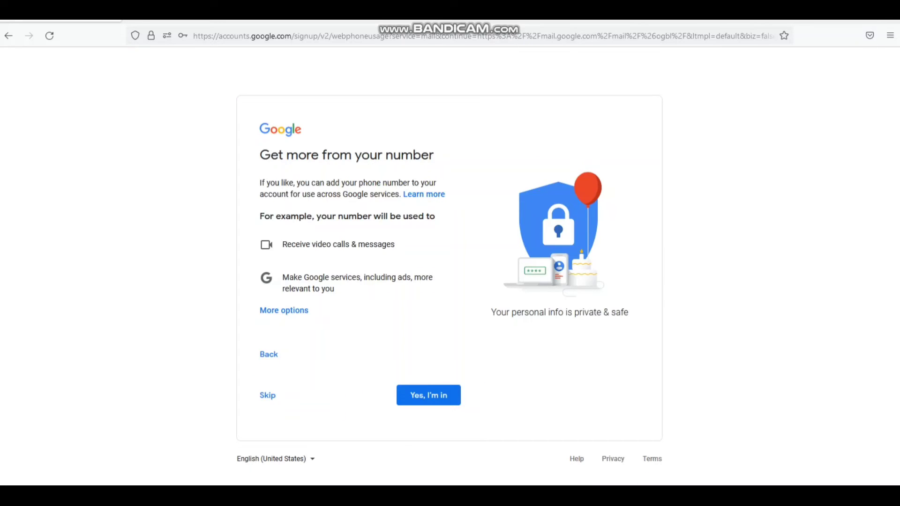
- Choose 'Yes, I'm in' for using the number across Google services, then scroll the terms
key(ctrl+alt+d)
drag(243, 377, 332, 432)
drag(382, 371, 491, 416)
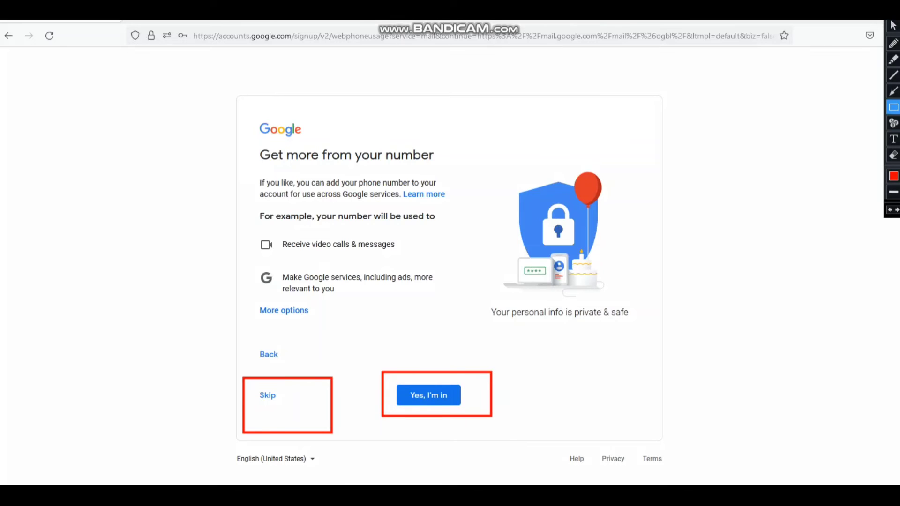
click(892, 25)
click(429, 395)
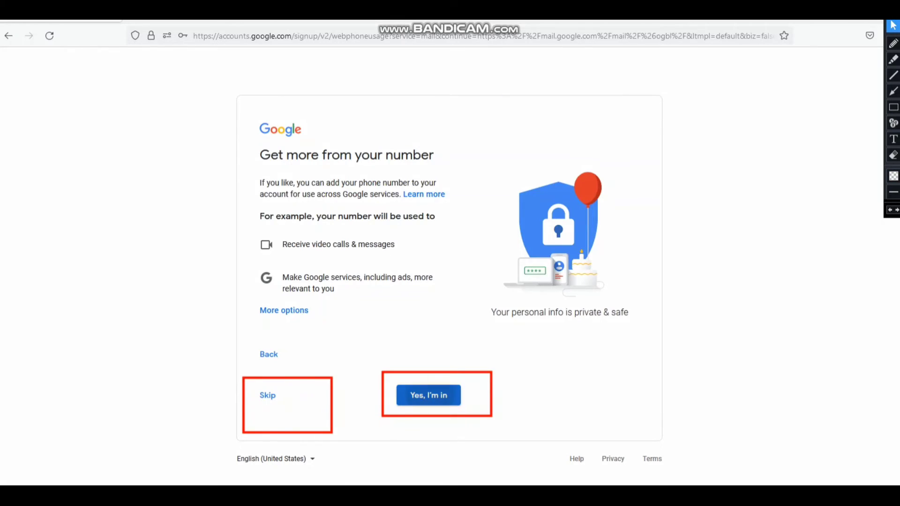
scroll(445, 262, down, 10)
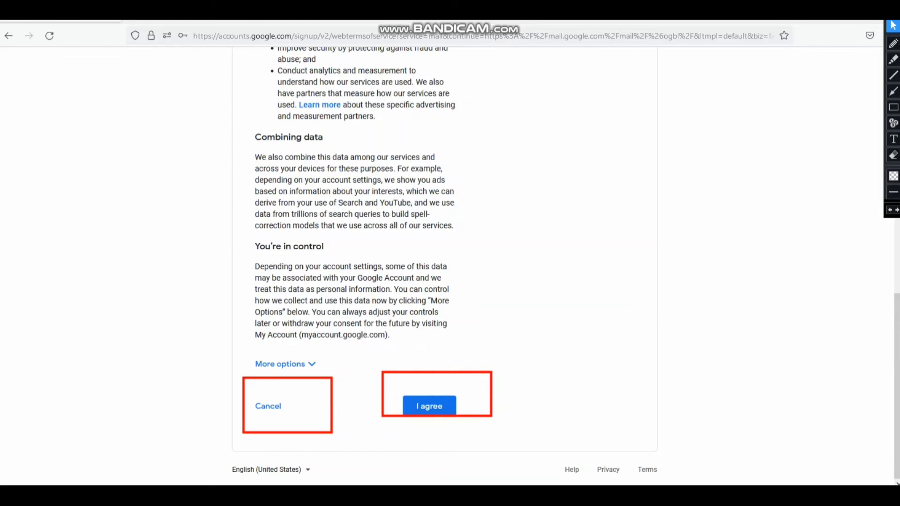
- Scroll to the end of Google's Privacy and Terms and agree, opening the new Gmail inbox
click(893, 91)
drag(618, 339, 475, 400)
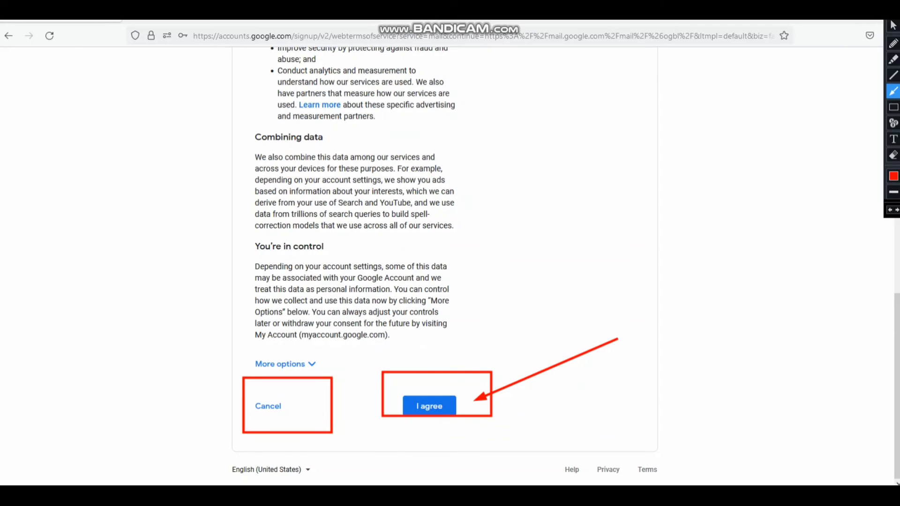
click(893, 26)
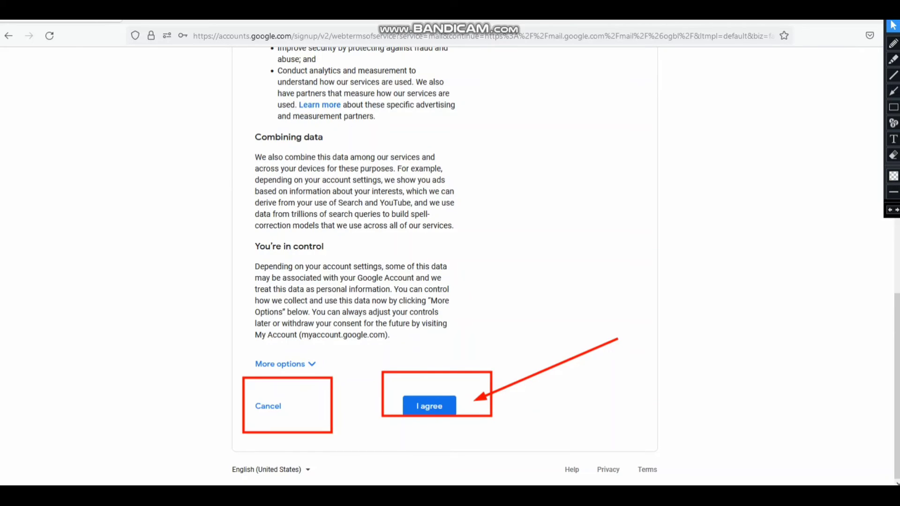
click(429, 406)
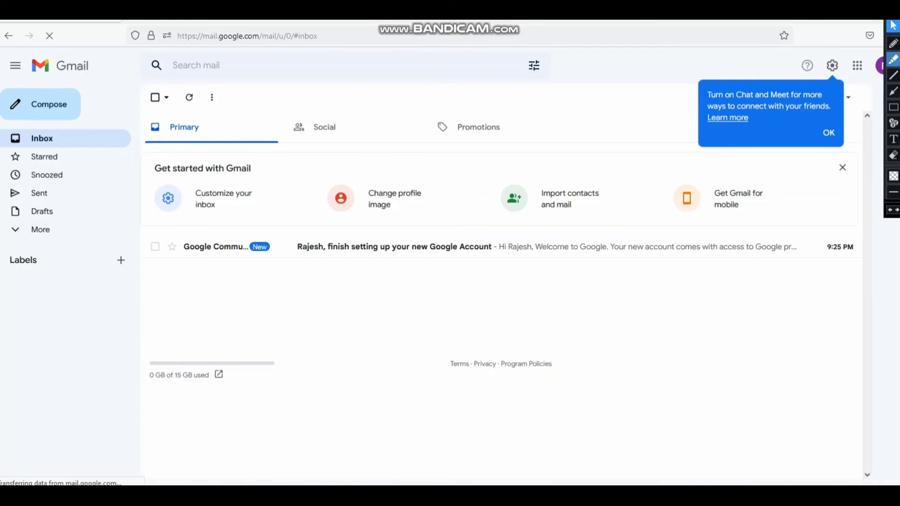
- Dismiss the 'Turn on Chat and Meet' suggestion with OK
click(893, 59)
mouse_move(346, 300)
mouse_down()
mouse_move(373, 341)
mouse_move(511, 299)
mouse_move(566, 293)
mouse_up()
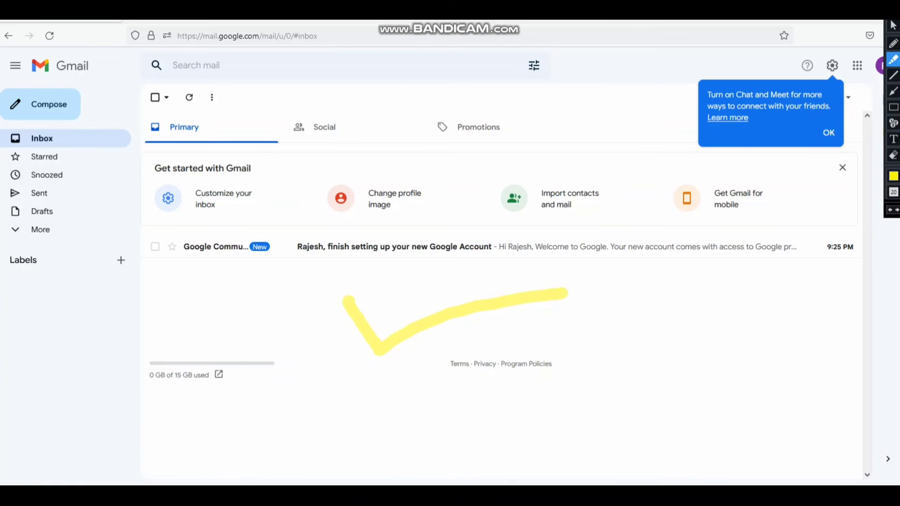
click(894, 175)
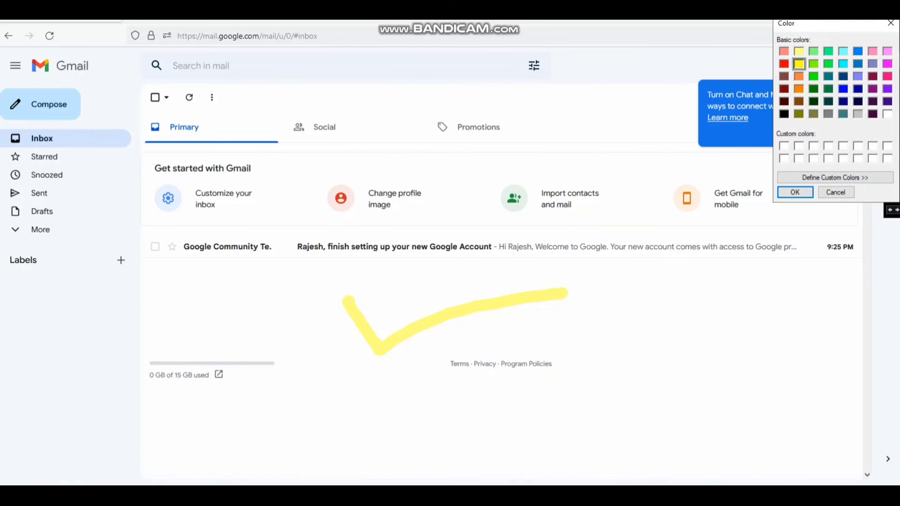
click(813, 76)
click(795, 192)
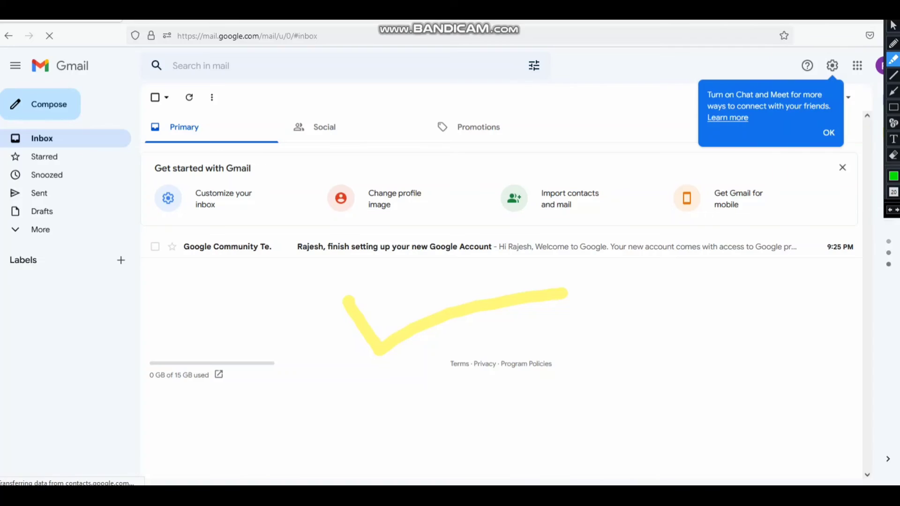
mouse_move(346, 295)
mouse_down()
mouse_move(380, 356)
mouse_move(483, 310)
mouse_move(607, 299)
mouse_up()
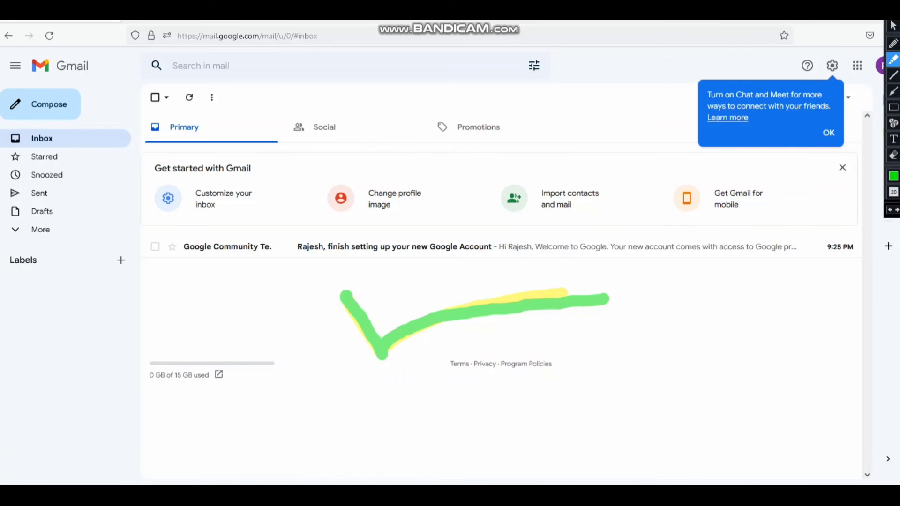
mouse_move(581, 341)
mouse_down()
mouse_move(661, 360)
mouse_move(762, 282)
mouse_up()
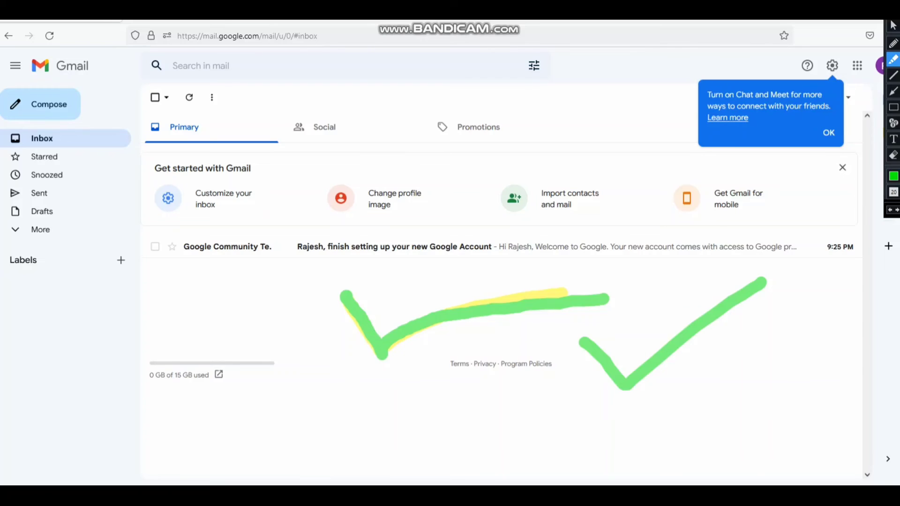
click(893, 26)
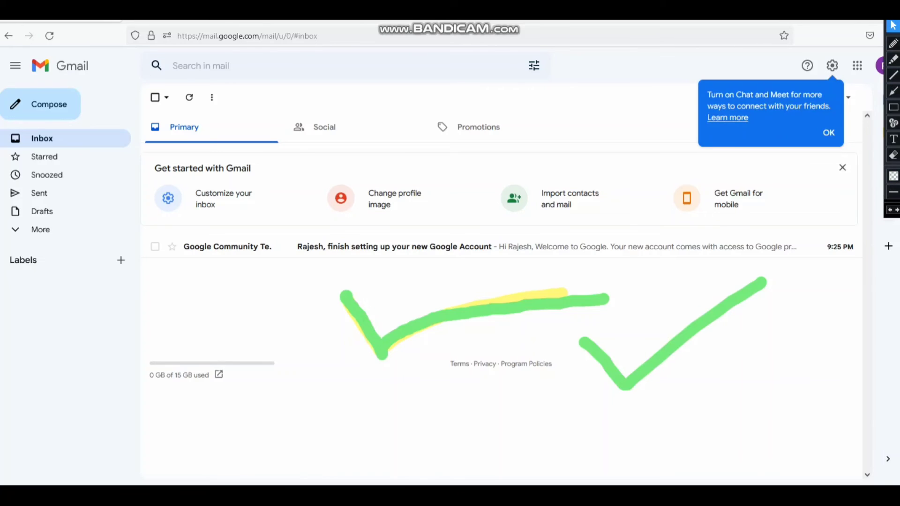
click(829, 132)
- Close the 'Get started with Gmail' panel so only the welcome email remains
click(842, 167)
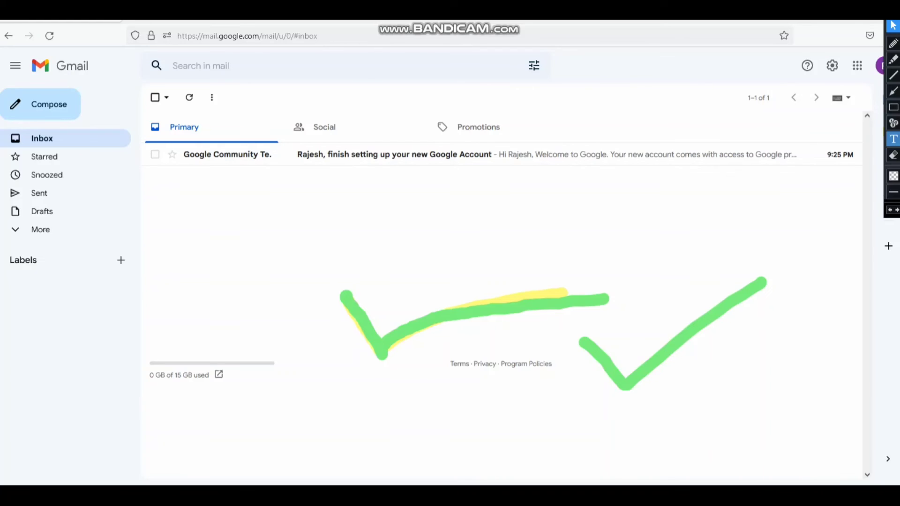
click(893, 139)
click(383, 256)
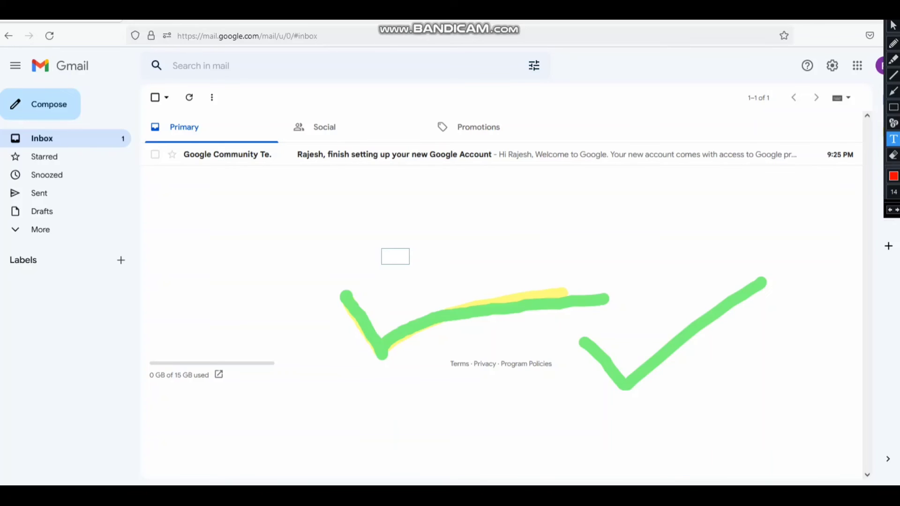
key(Escape)
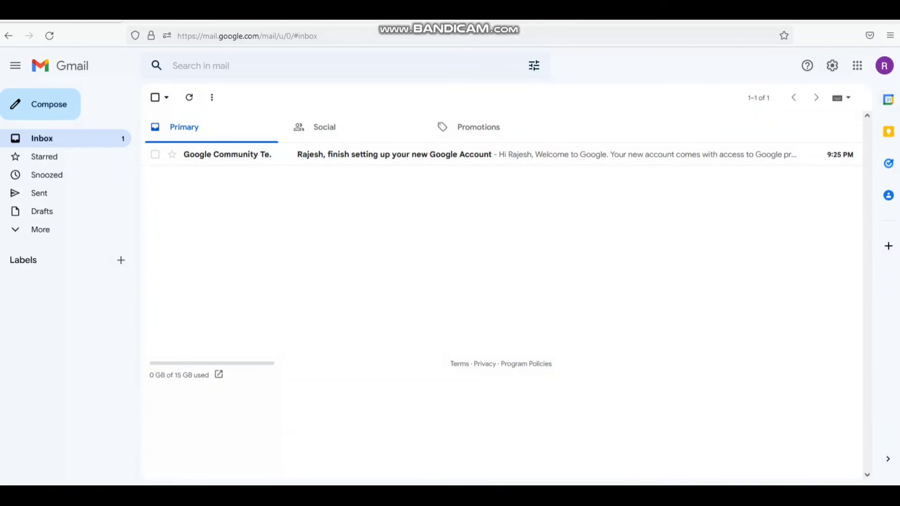
- Open the account panel from the top-right avatar, then its Profile picture dialog showing the letter avatar
key(ctrl+shift+d)
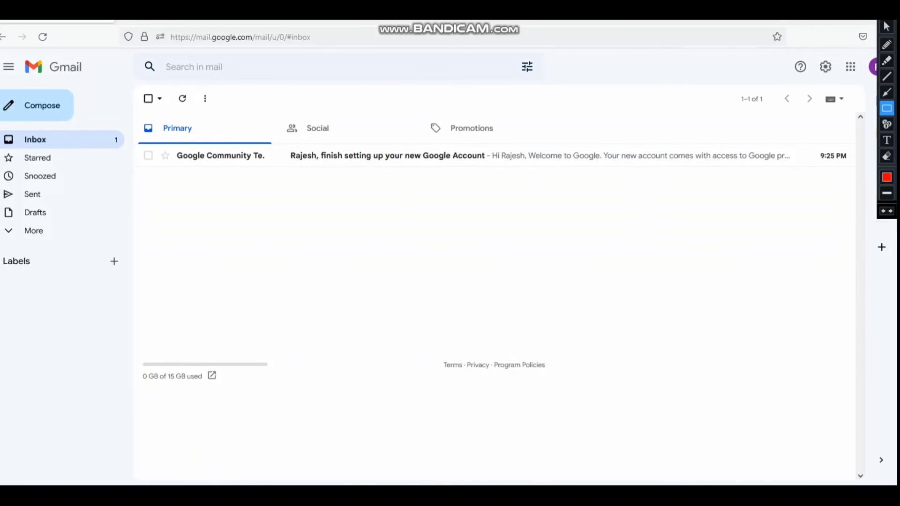
drag(865, 54, 877, 89)
click(887, 26)
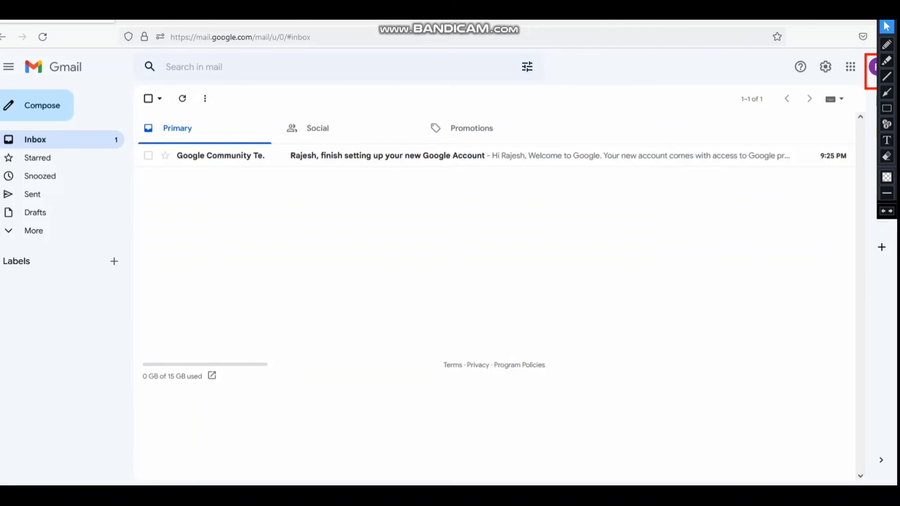
key(Escape)
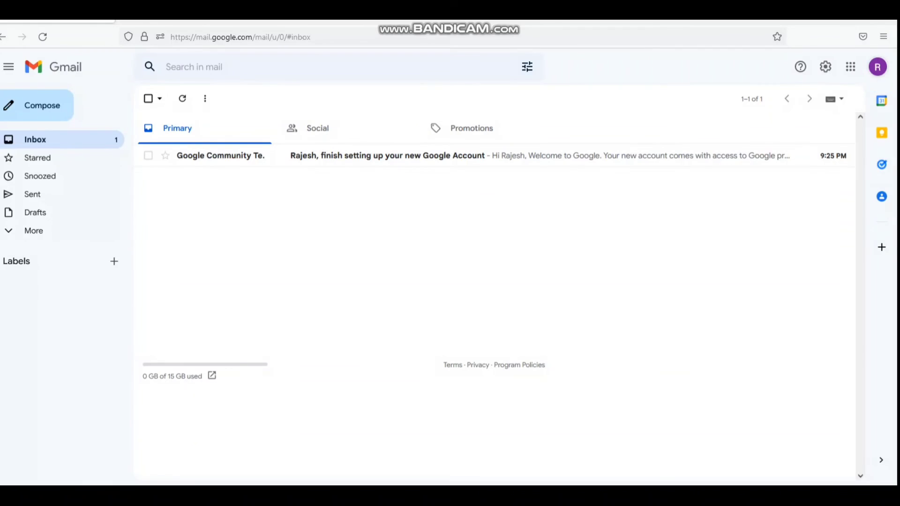
click(877, 66)
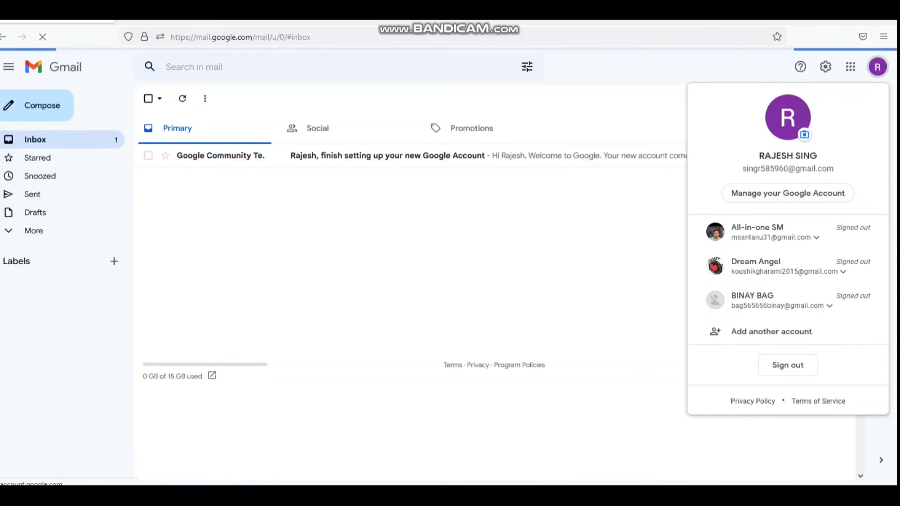
key(ctrl+shift+d)
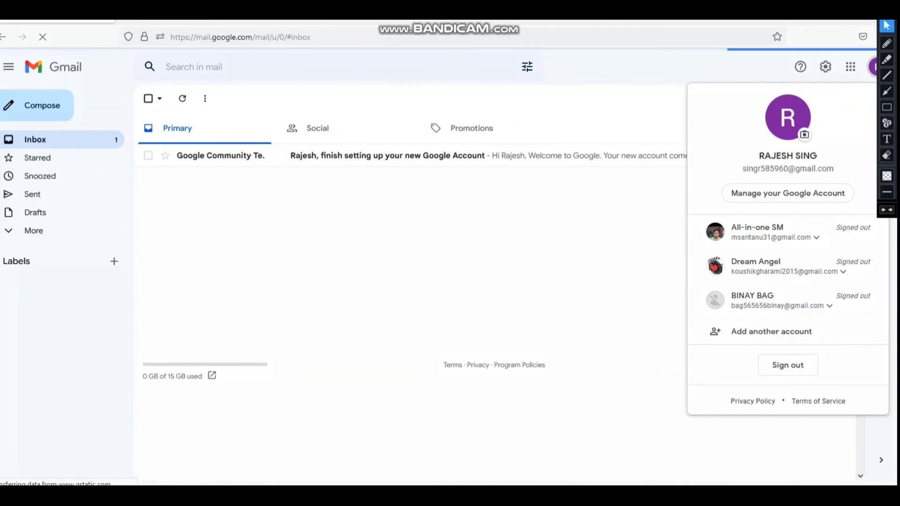
mouse_move(757, 91)
mouse_down()
mouse_move(816, 151)
mouse_move(829, 150)
mouse_up()
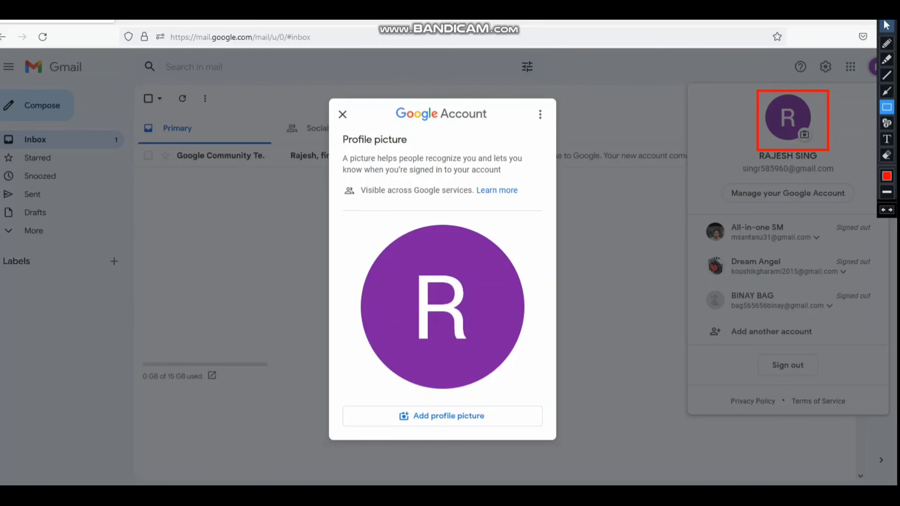